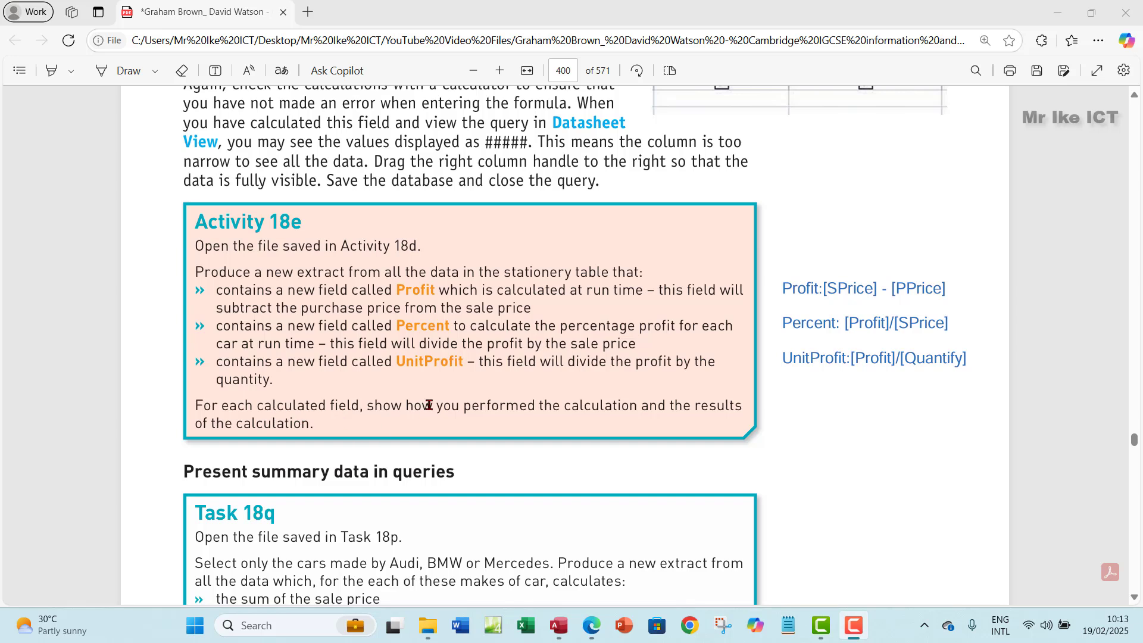
# - Review the Profit formula noted beside Activity 18e and switch to the Access database
pyautogui.click(828, 300)
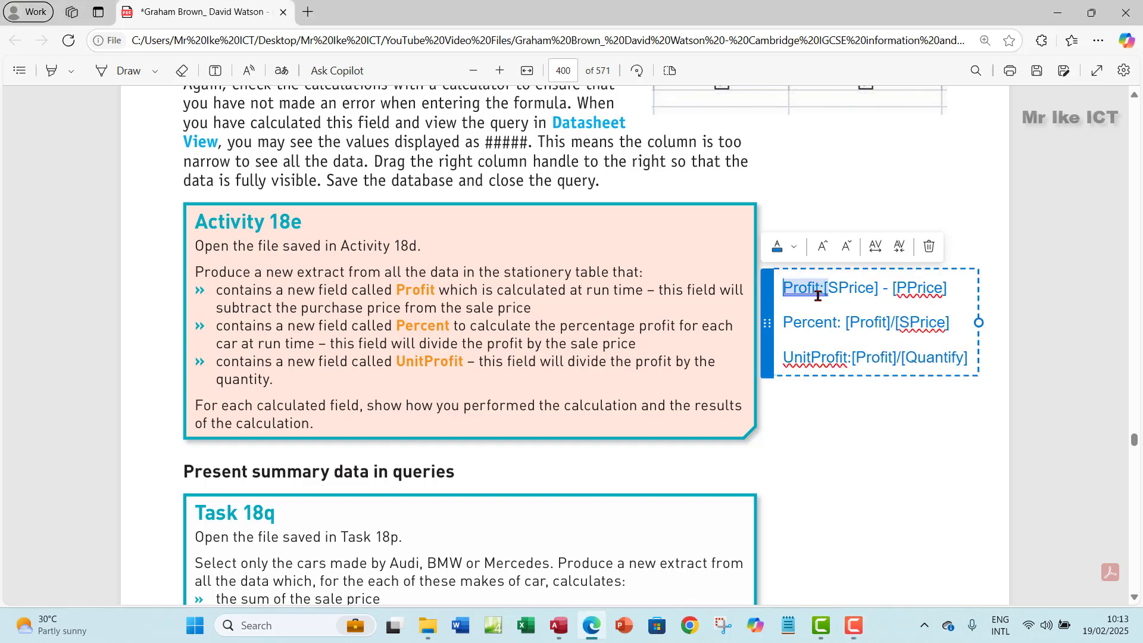
pyautogui.click(997, 293)
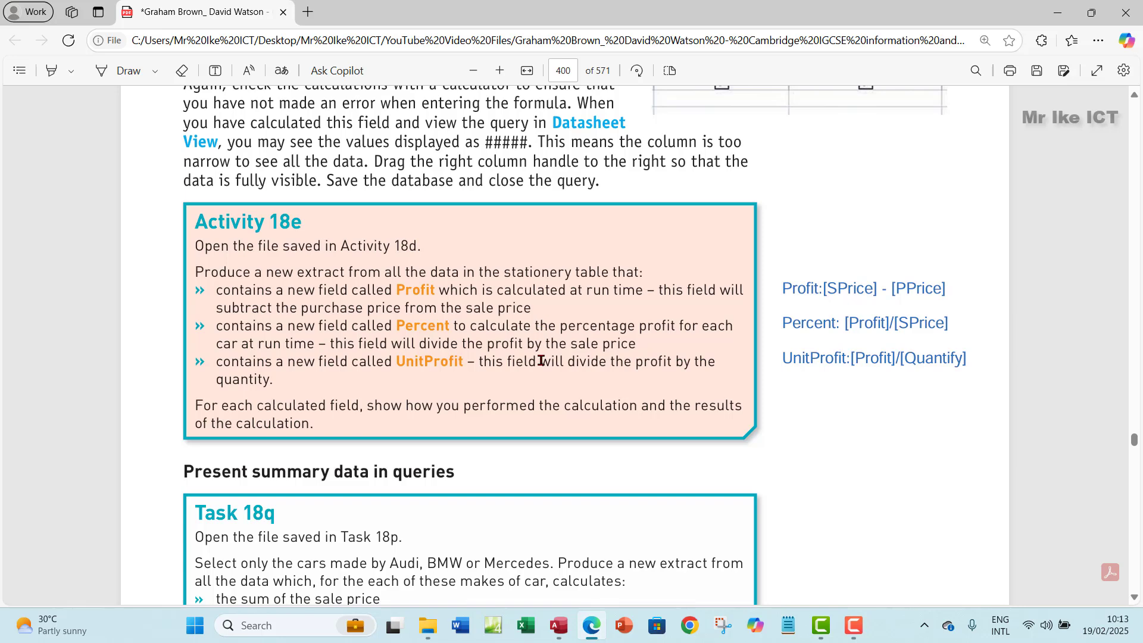
pyautogui.moveTo(558, 625)
pyautogui.click(493, 565)
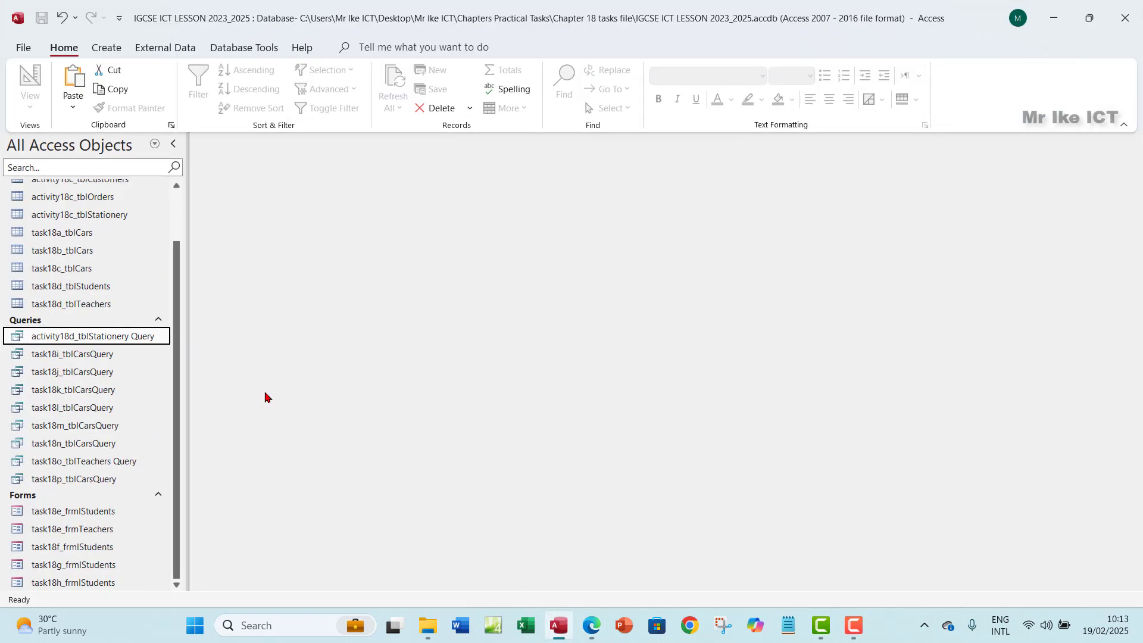
# - Duplicate activity18d_tblStationery Query and name the copy "activity18e_tblStationery Query"
pyautogui.rightClick(89, 341)
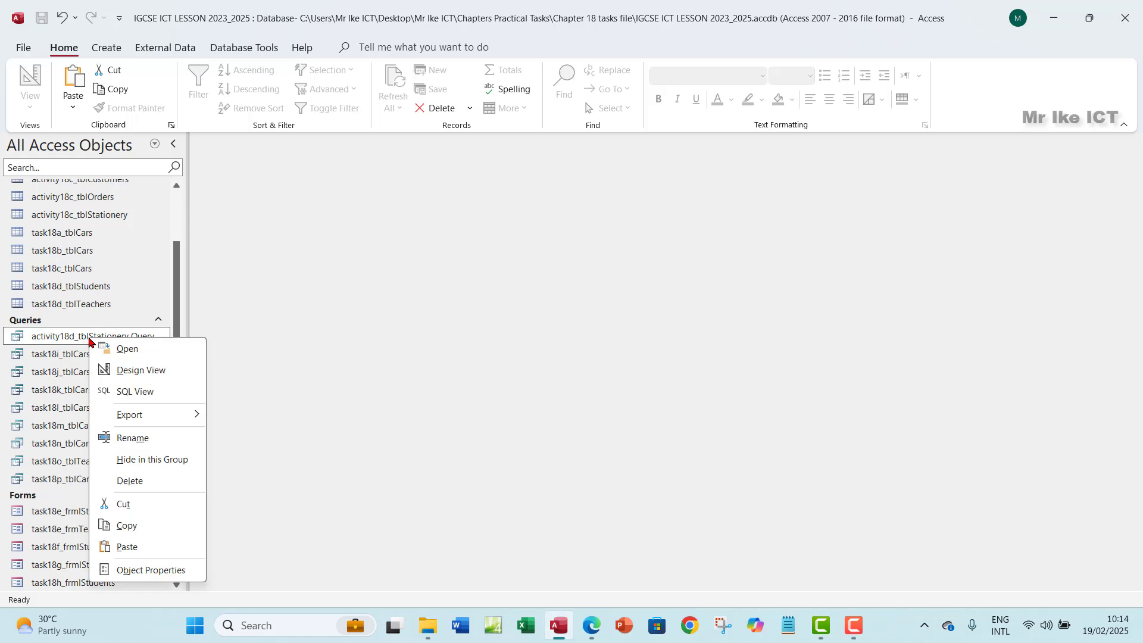
pyautogui.click(202, 311)
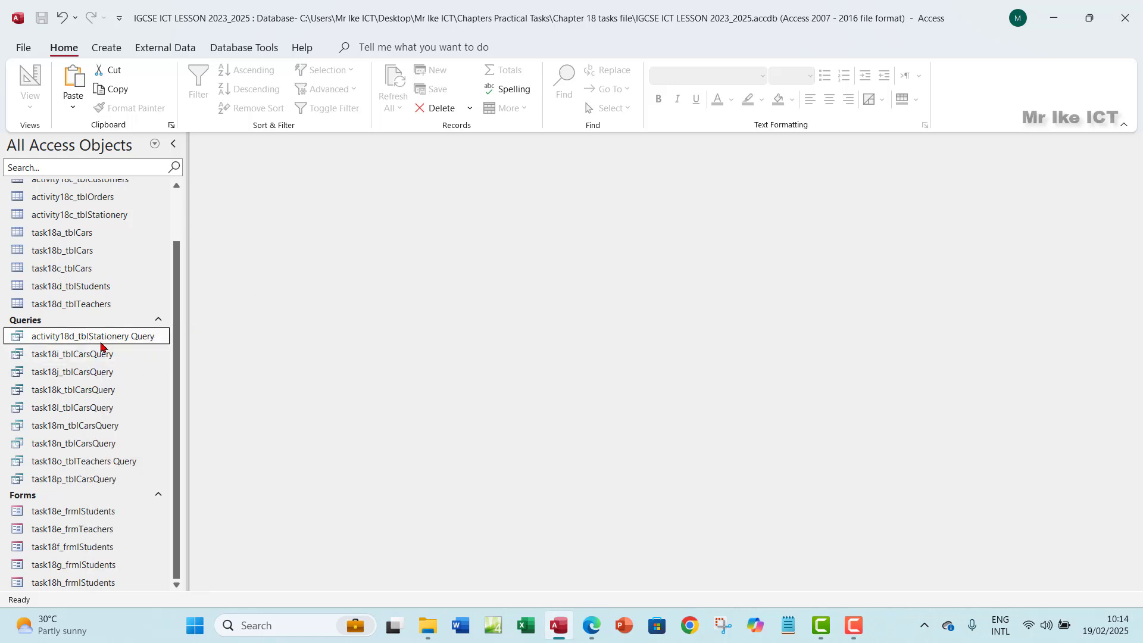
pyautogui.hotkey('ctrl', 'c')
pyautogui.hotkey('ctrl', 'v')
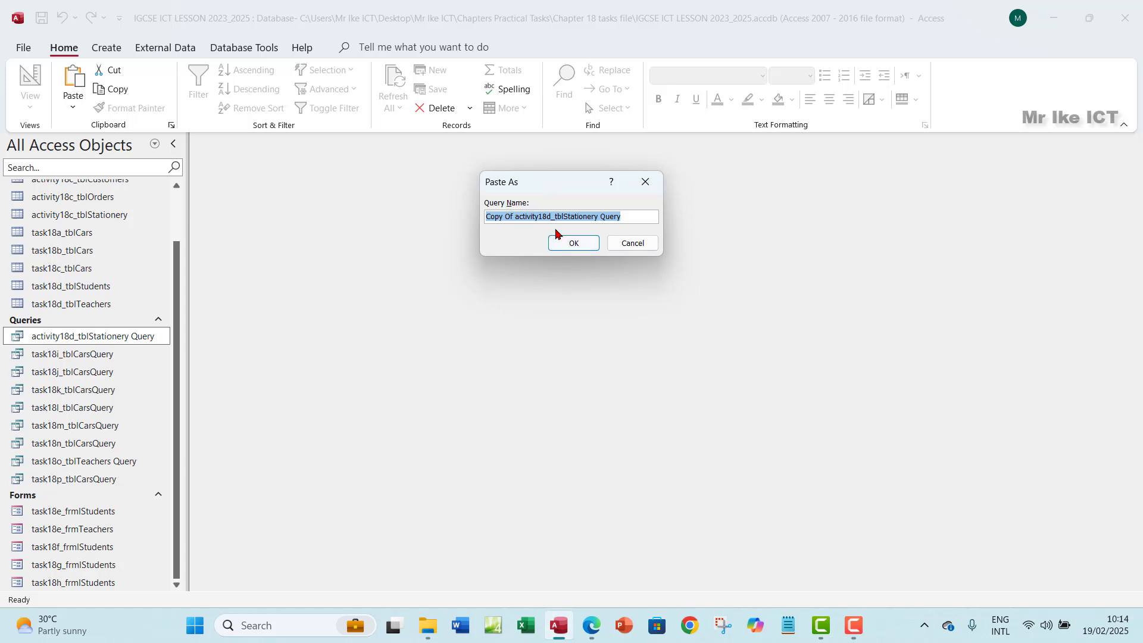
pyautogui.click(509, 215)
pyautogui.moveTo(511, 216); pyautogui.dragTo(481, 215)
pyautogui.press('BackSpace')
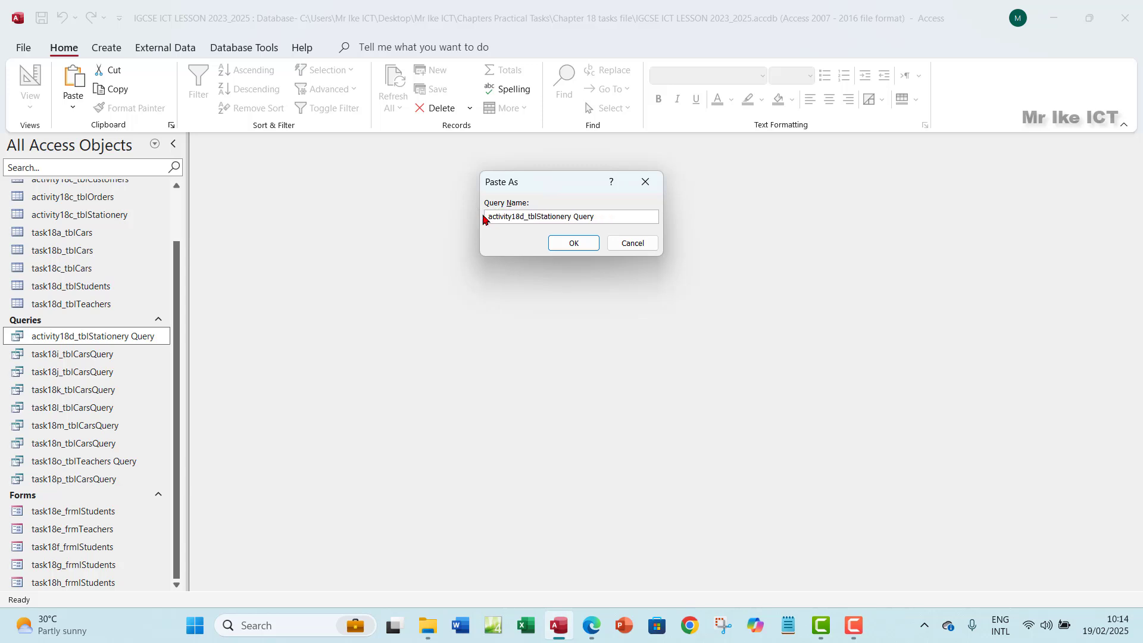
pyautogui.press('Delete')
pyautogui.press('BackSpace')
pyautogui.write('e')
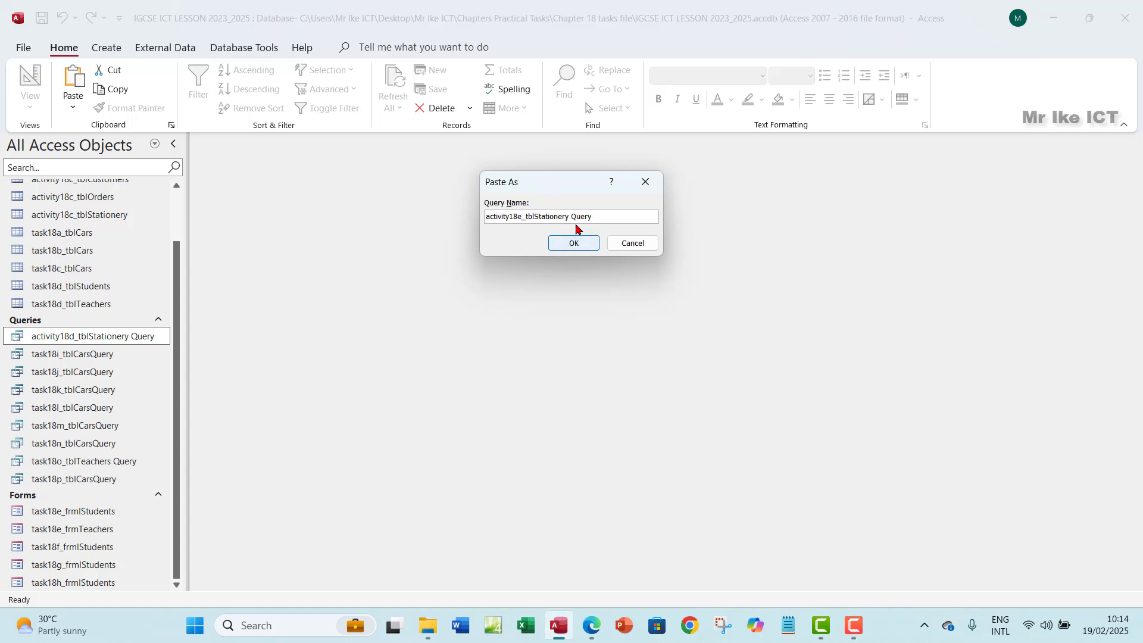
pyautogui.moveTo(600, 216); pyautogui.dragTo(523, 221)
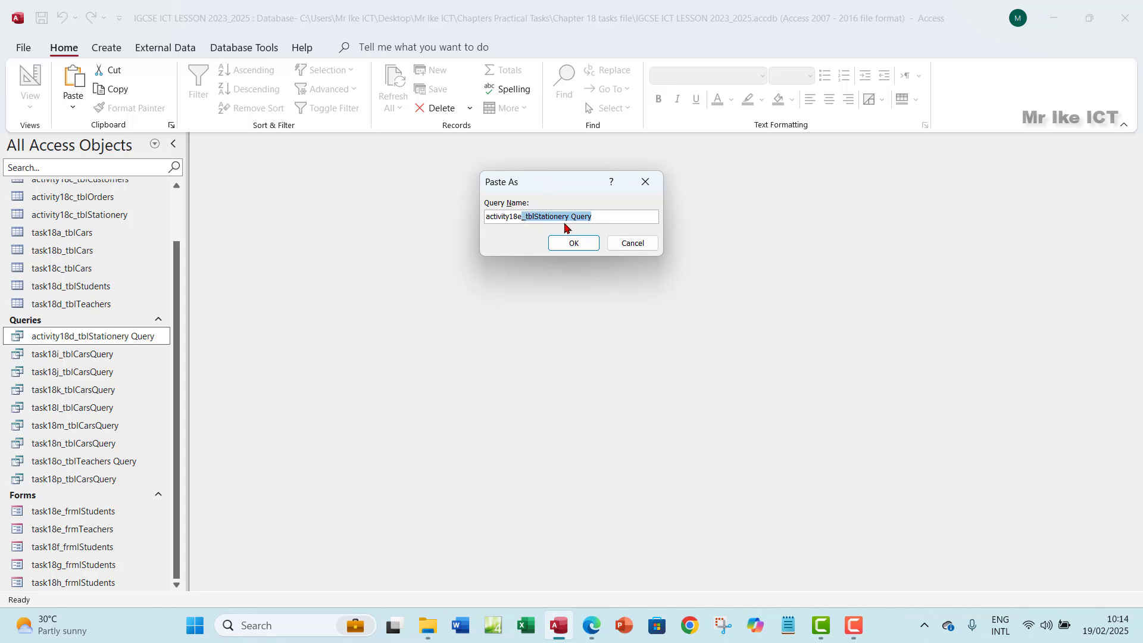
pyautogui.click(601, 219)
pyautogui.click(581, 246)
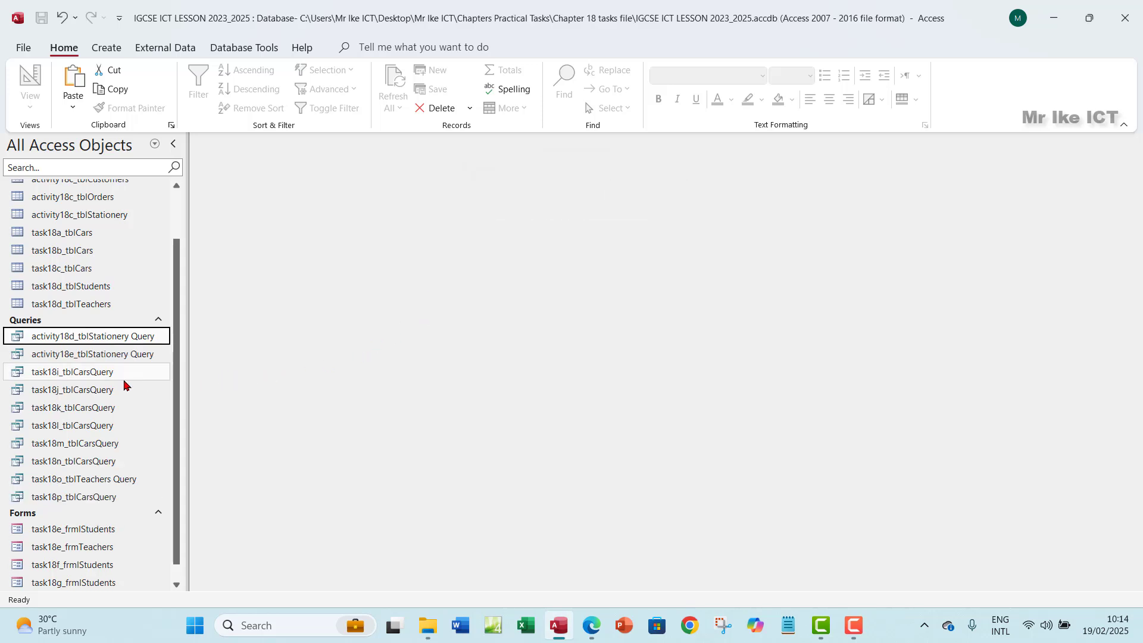
# - Open activity18e_tblStationery Query and switch it to Design View
pyautogui.click(90, 356)
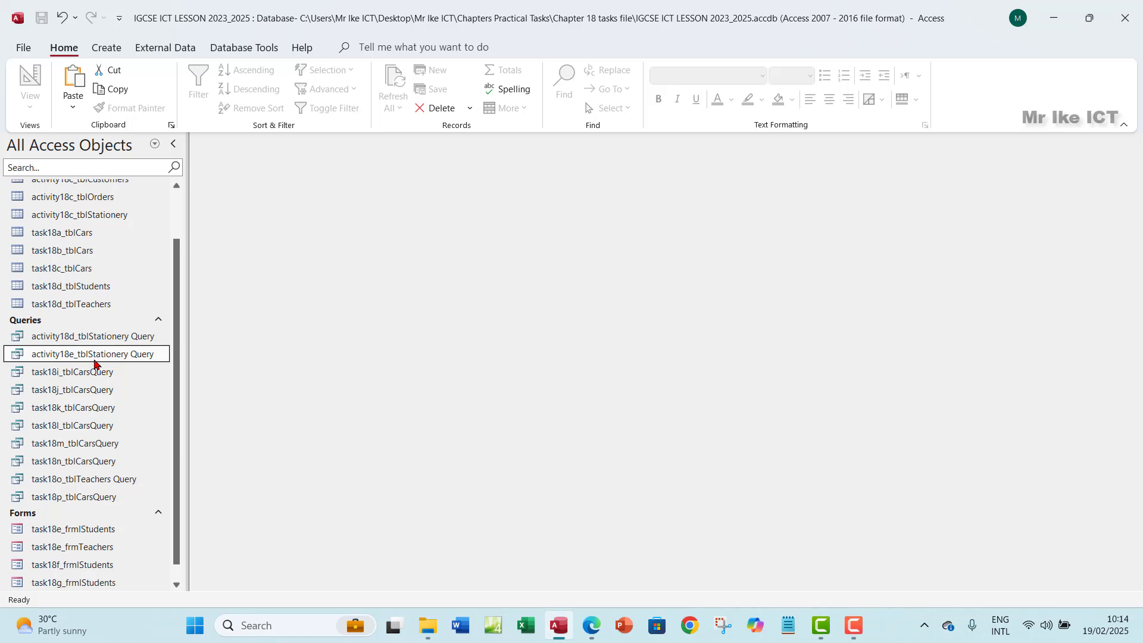
pyautogui.doubleClick(104, 357)
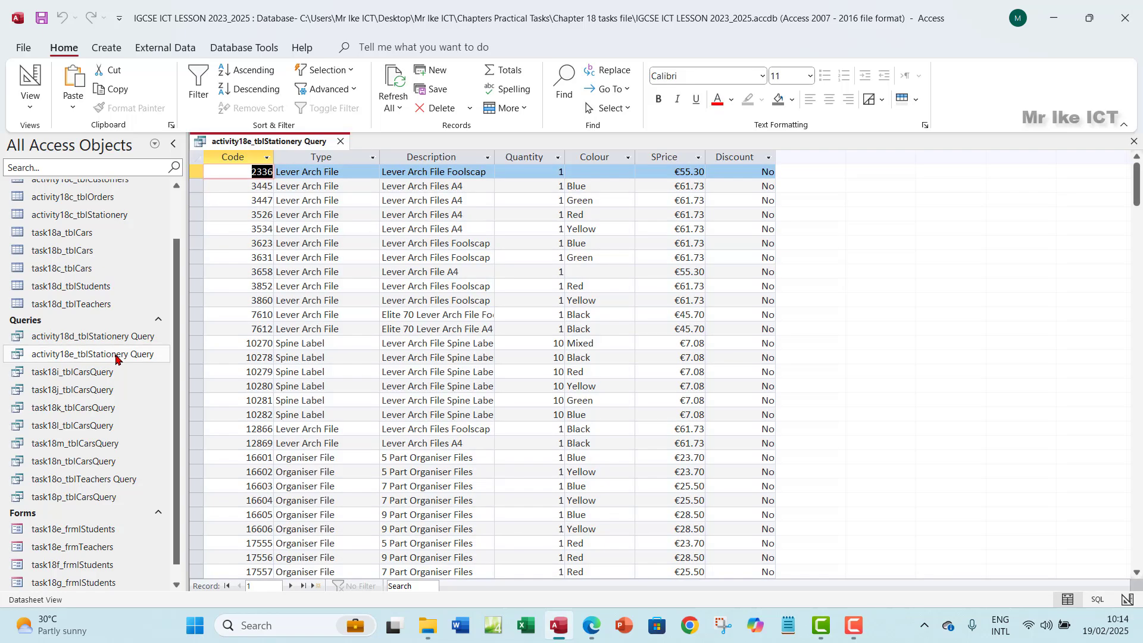
pyautogui.click(33, 105)
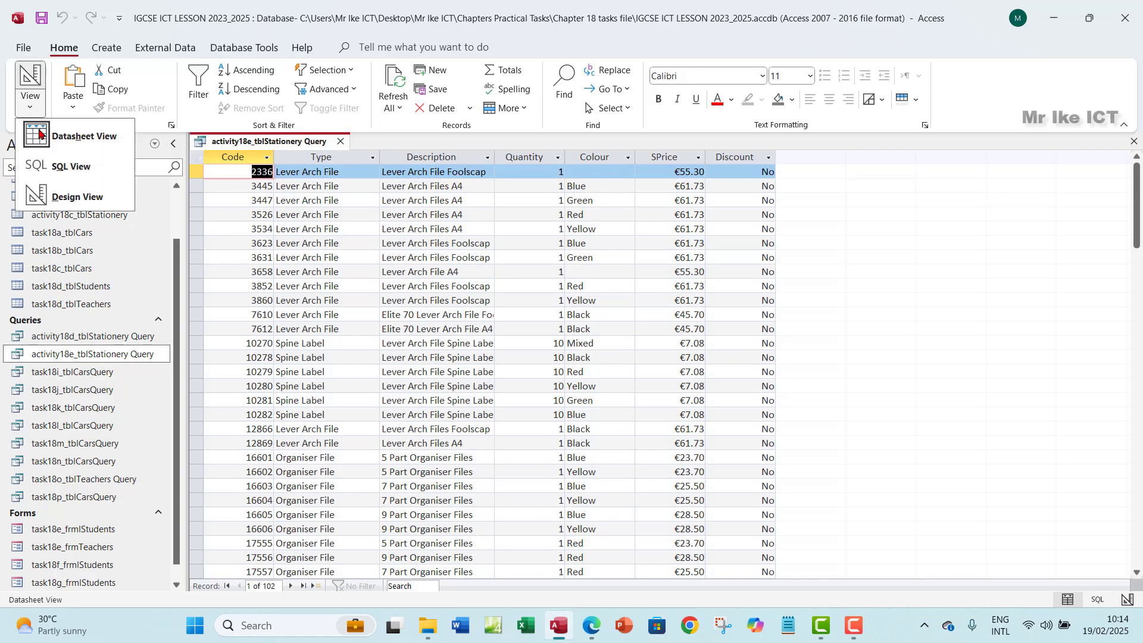
pyautogui.click(125, 199)
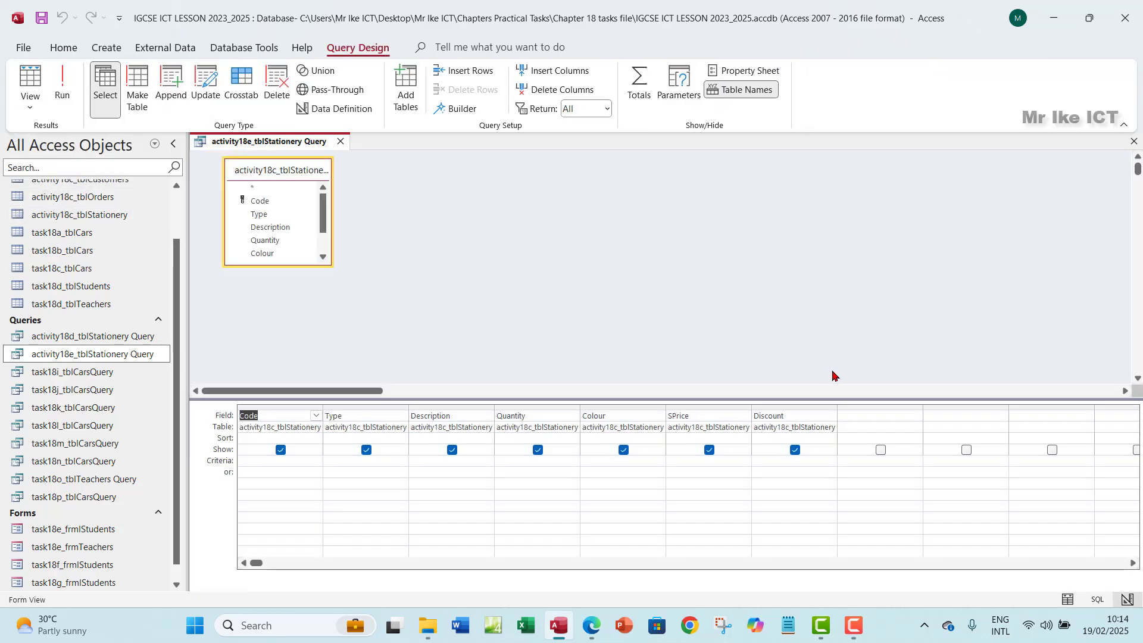
pyautogui.click(855, 417)
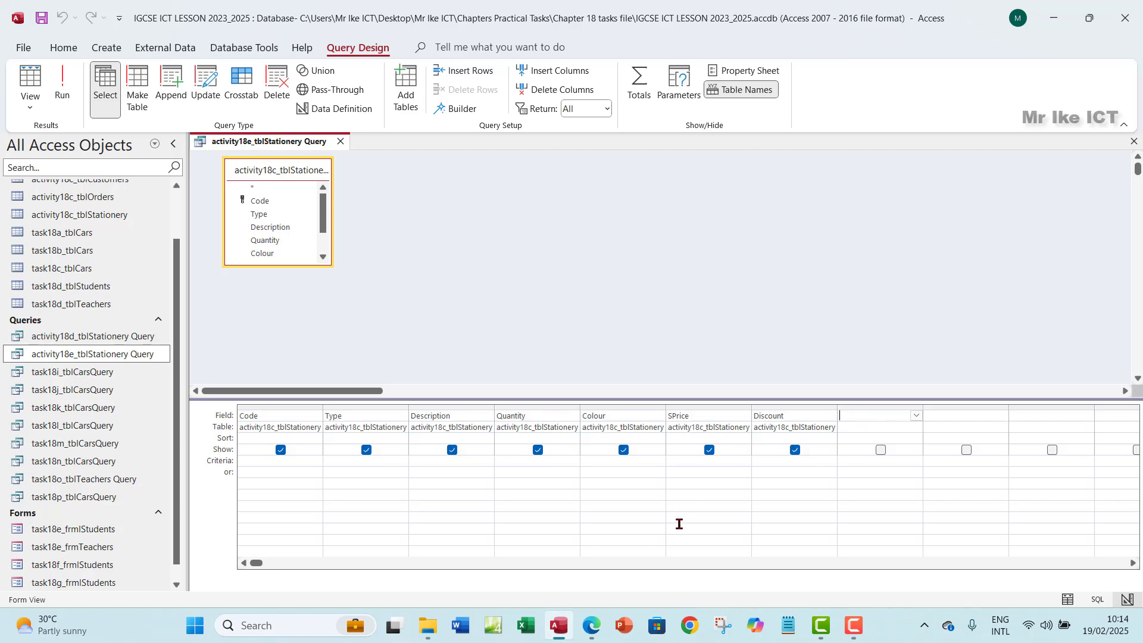
pyautogui.click(592, 626)
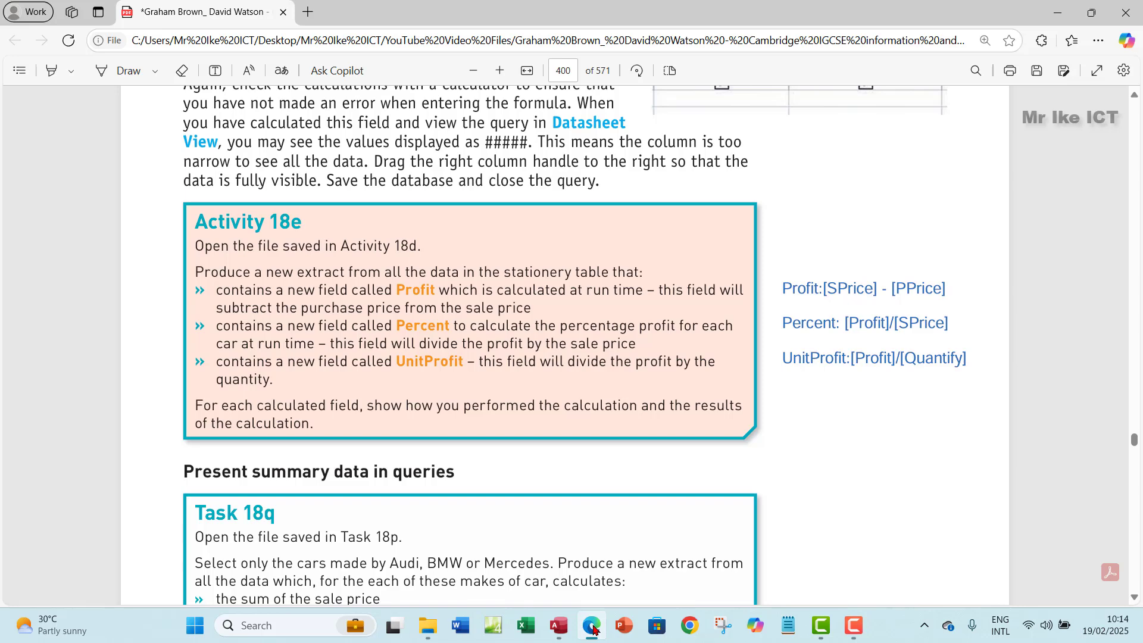
pyautogui.click(592, 627)
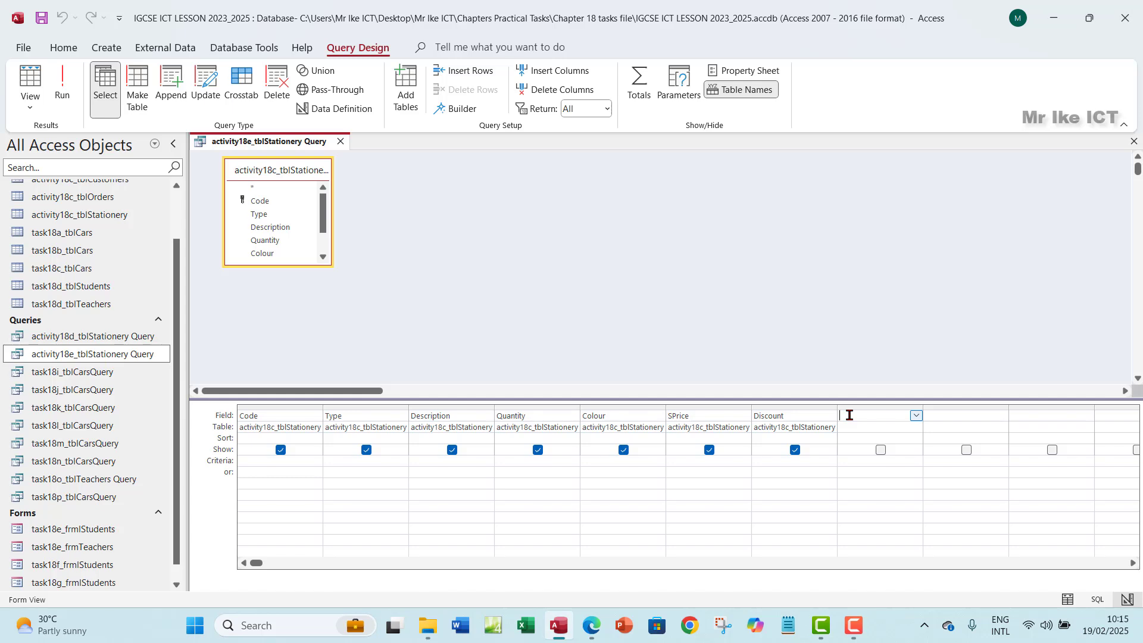
pyautogui.click(459, 109)
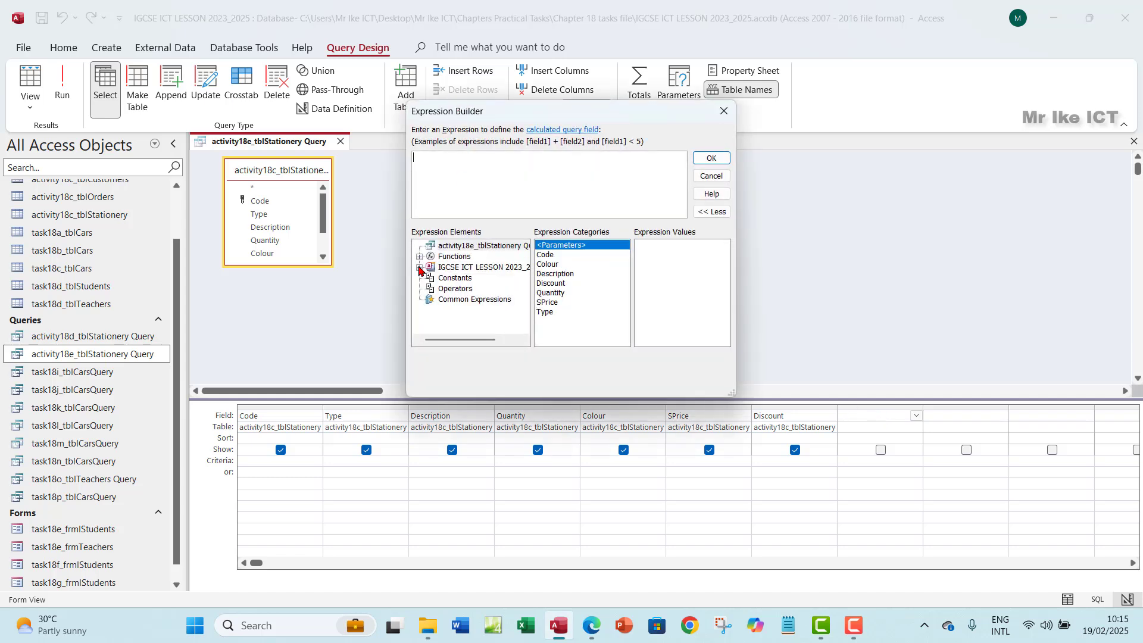
pyautogui.click(419, 268)
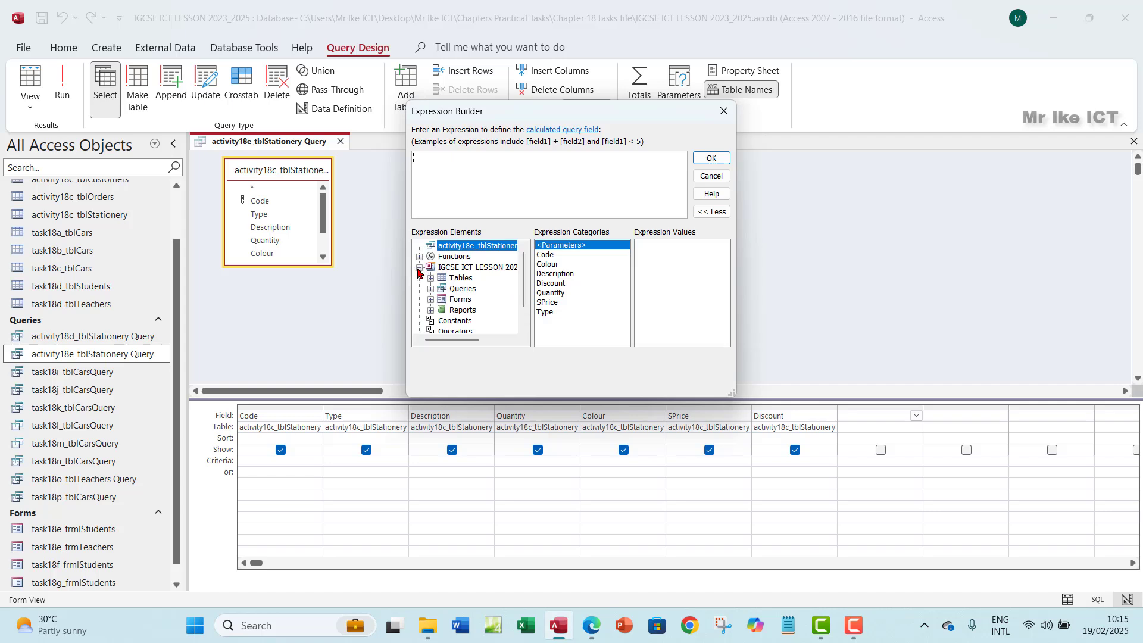
pyautogui.click(442, 290)
pyautogui.click(431, 289)
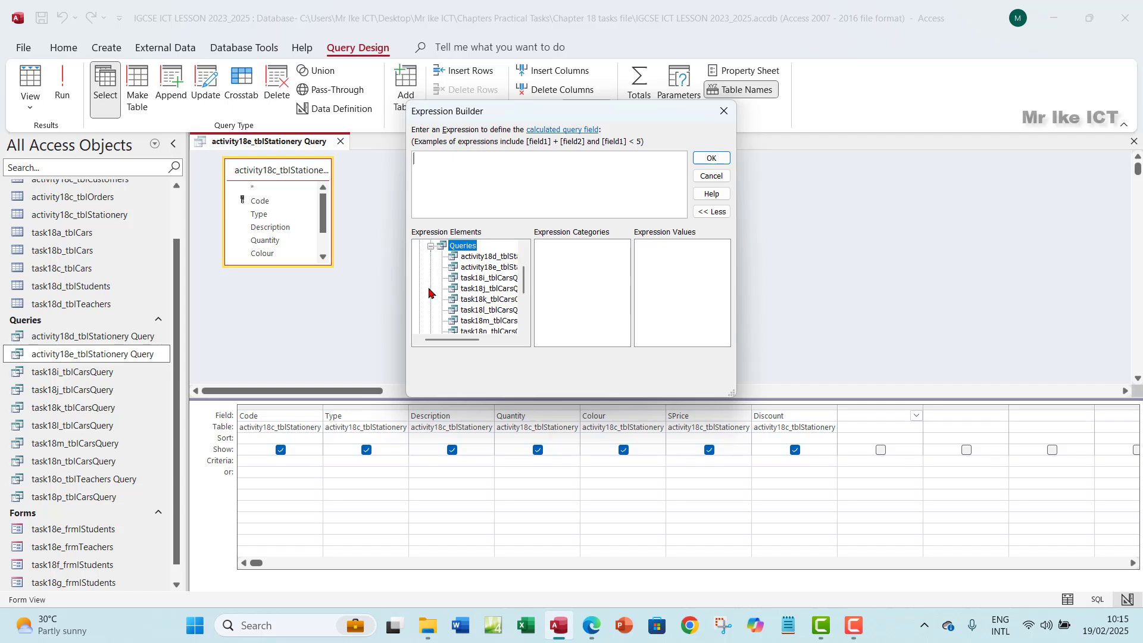
pyautogui.click(470, 268)
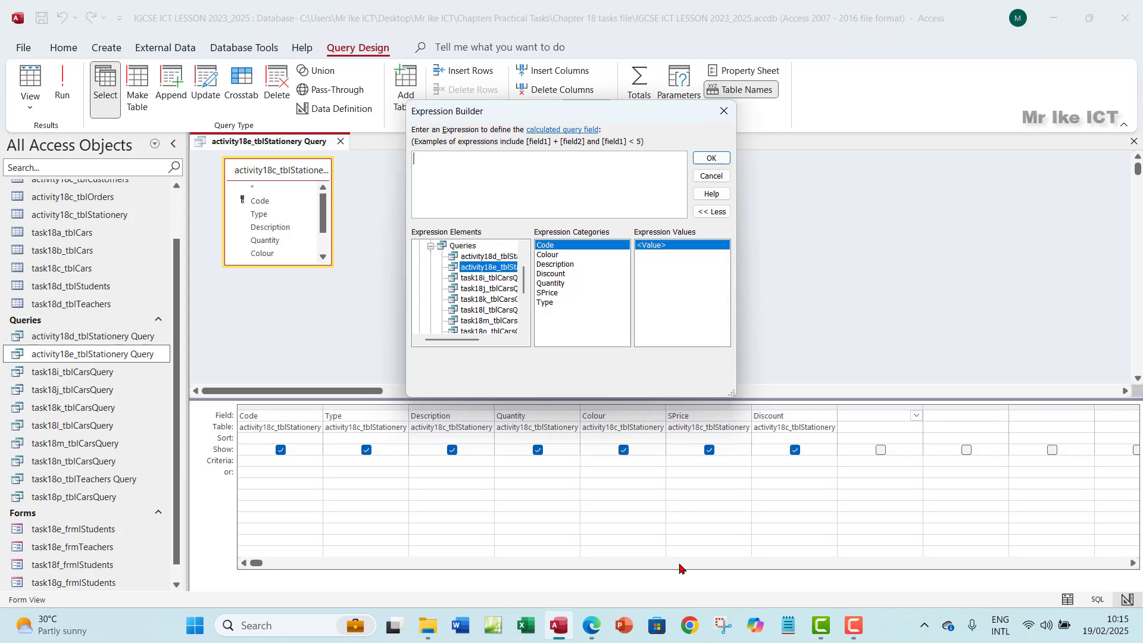
pyautogui.click(593, 629)
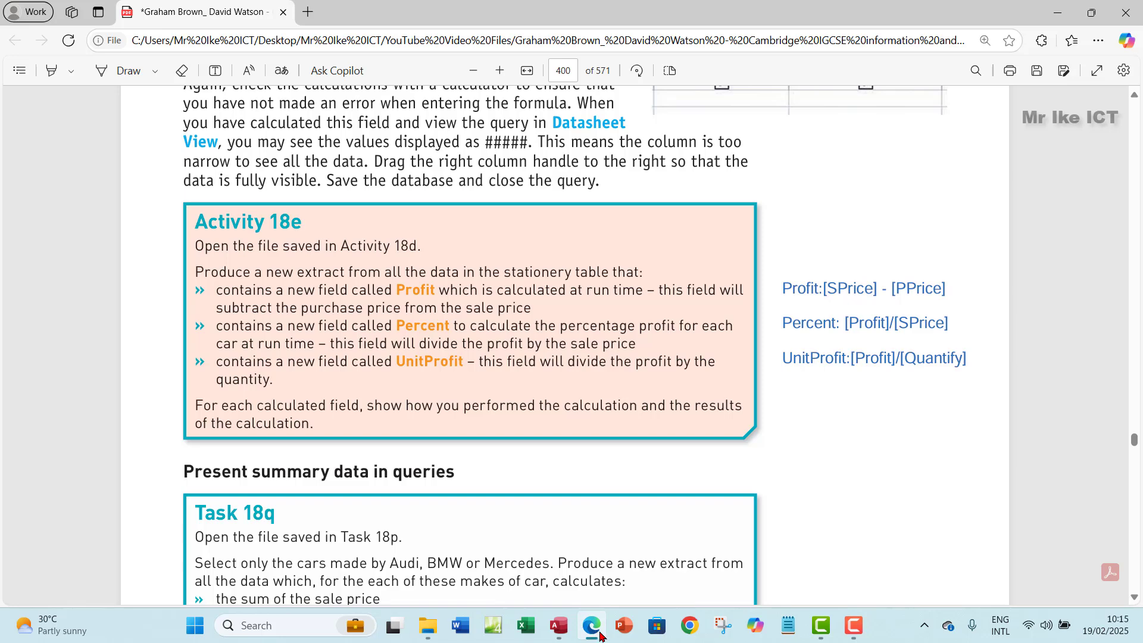
pyautogui.click(597, 632)
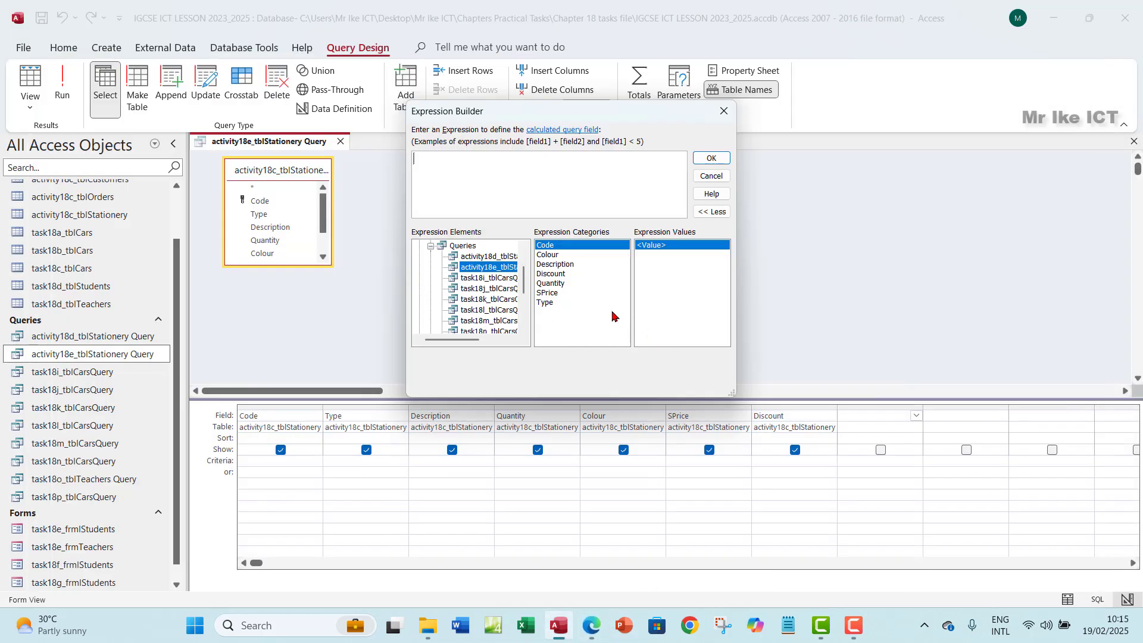
pyautogui.click(548, 293)
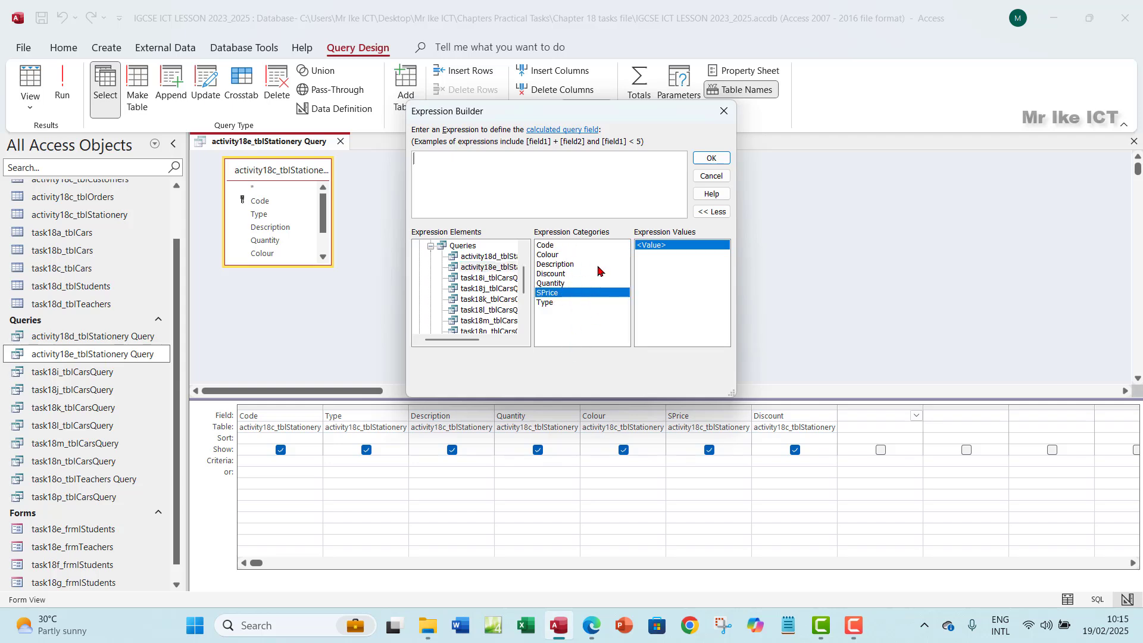
pyautogui.click(724, 111)
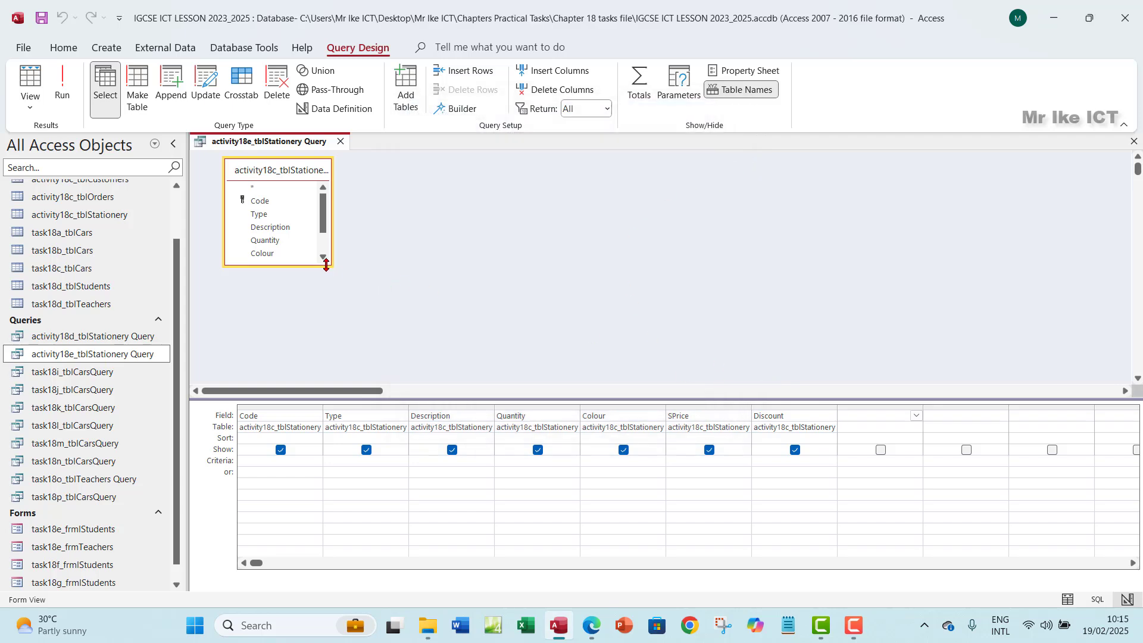
# - Enlarge the stationery table's field list to show all its fields and add PPrice to the query grid
pyautogui.moveTo(325, 263); pyautogui.dragTo(331, 323)
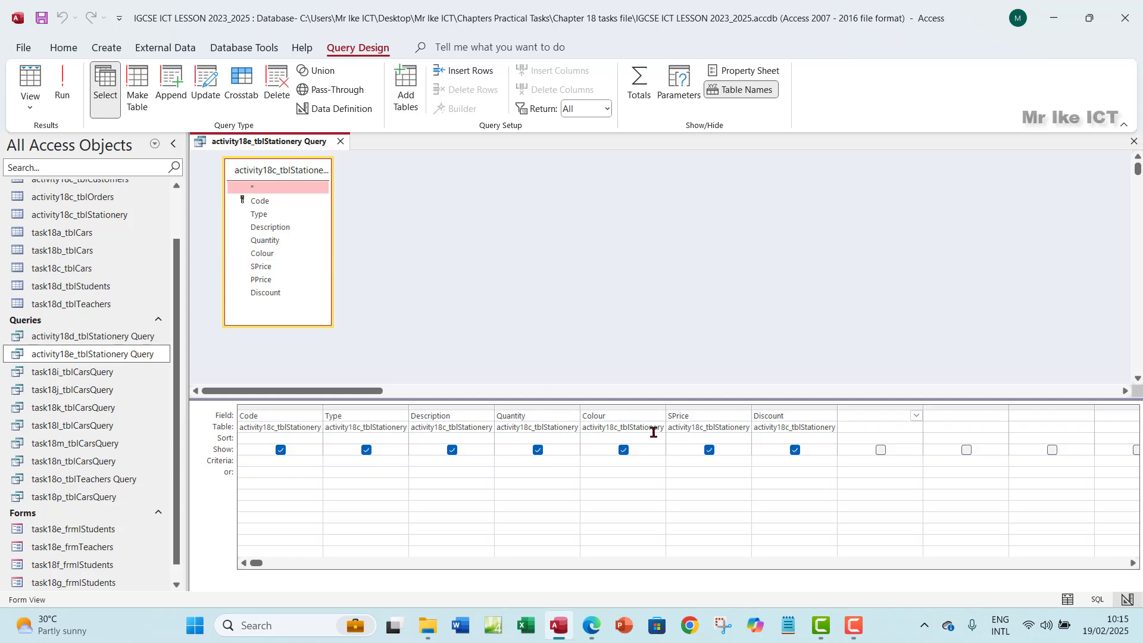
pyautogui.doubleClick(267, 282)
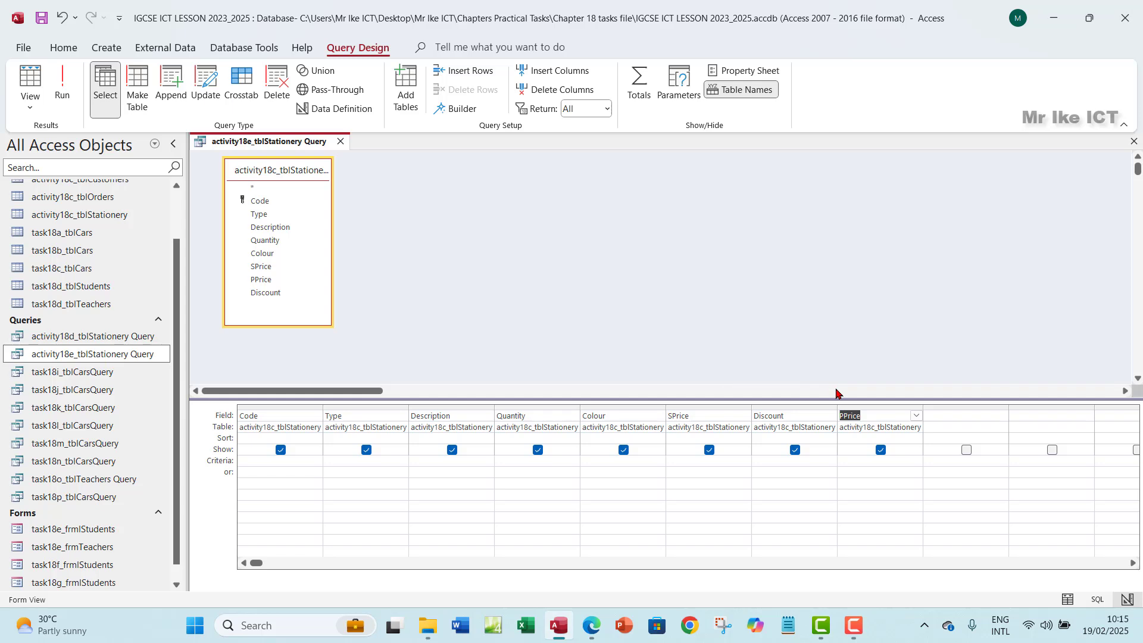
# - Build the calculated field expression [SPrice] - [PPrice] in the empty column after PPrice, using the Expression Builder with the activity18e query's fields
pyautogui.click(943, 419)
pyautogui.click(938, 422)
pyautogui.click(453, 113)
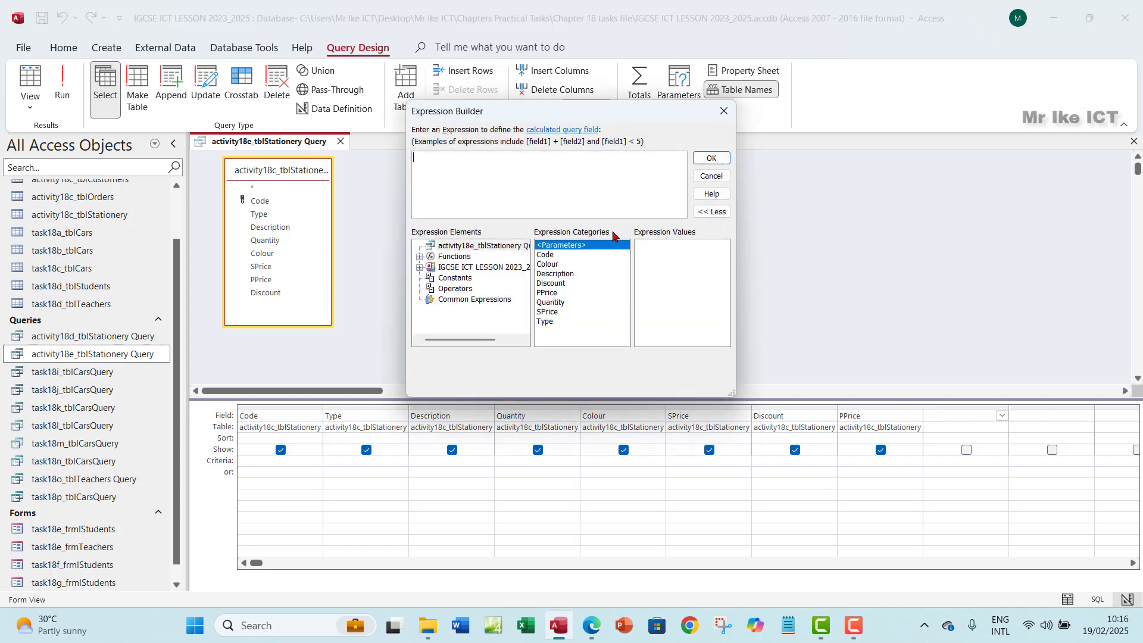
pyautogui.click(420, 268)
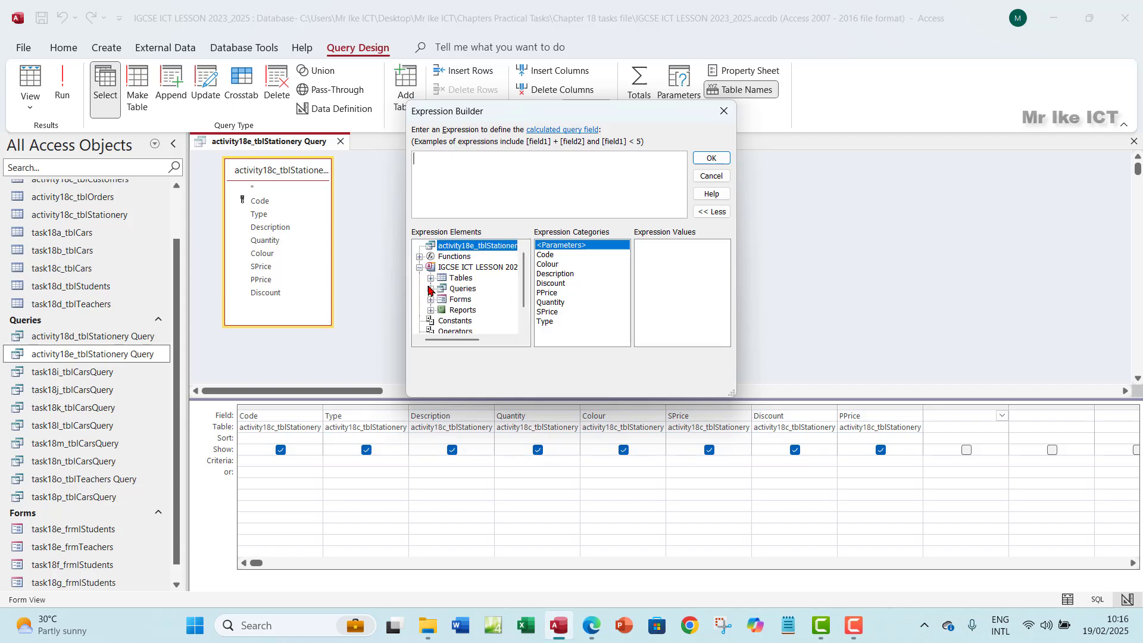
pyautogui.click(430, 289)
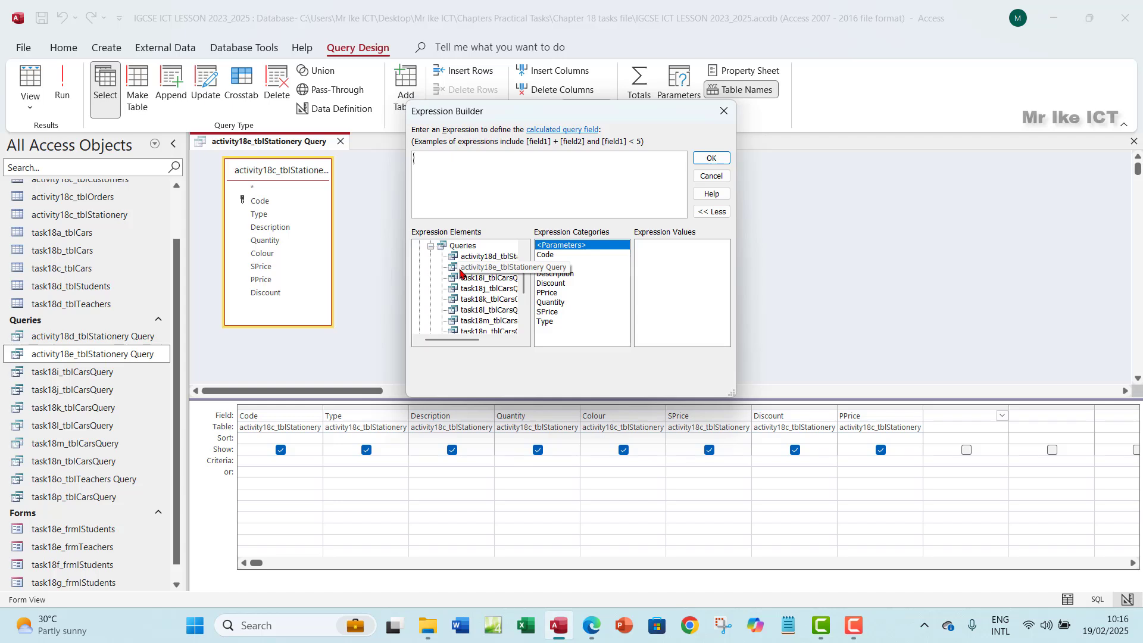
pyautogui.click(456, 269)
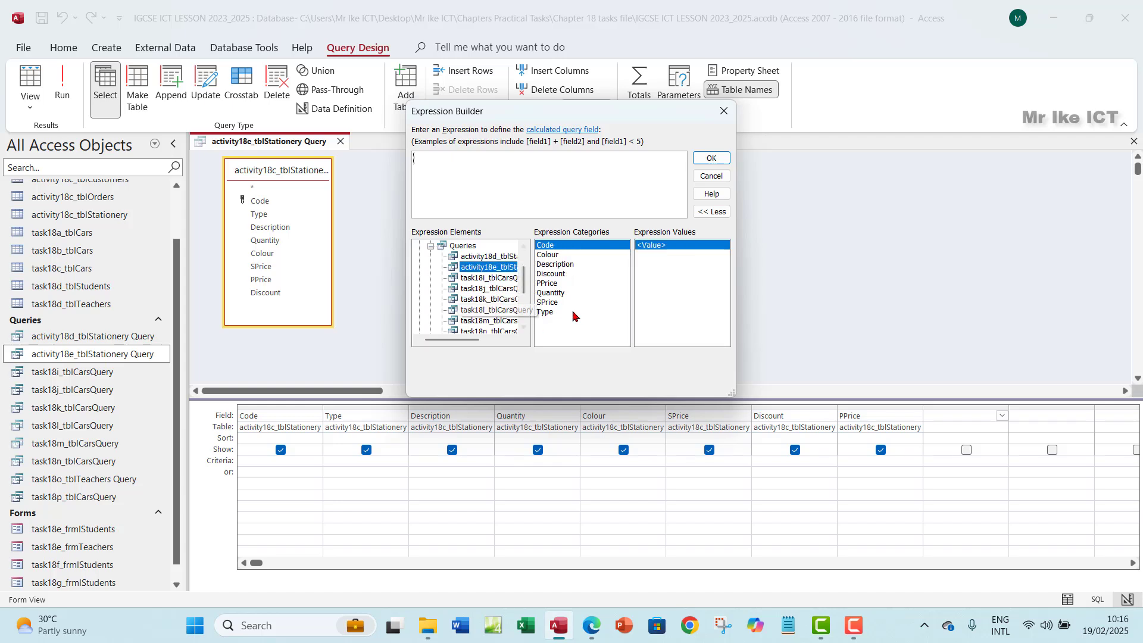
pyautogui.click(590, 625)
pyautogui.click(591, 625)
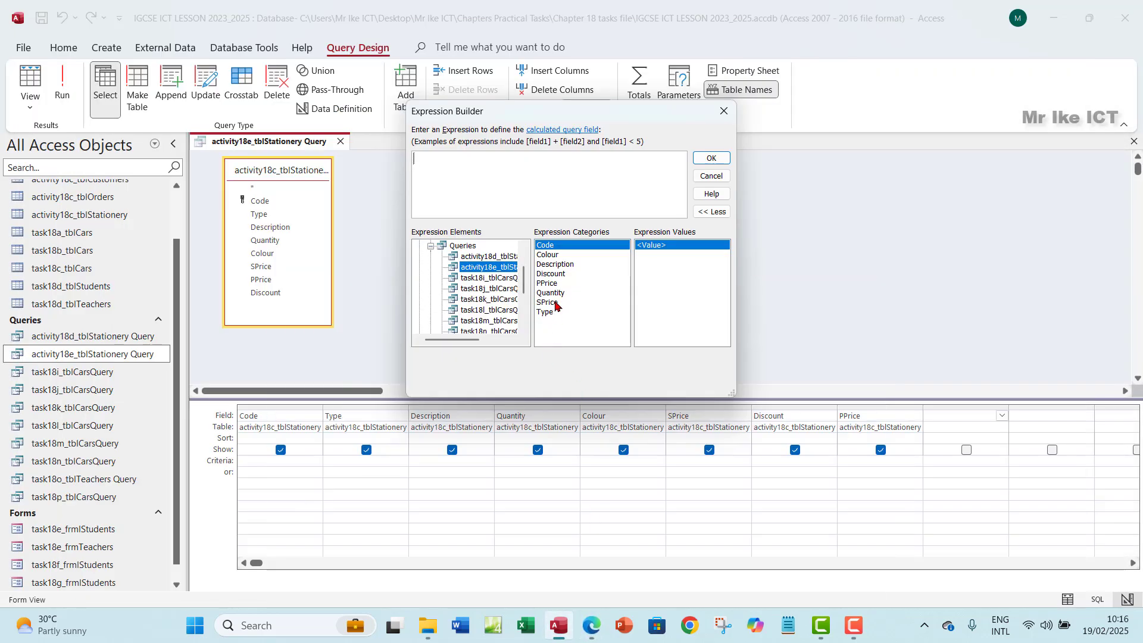
pyautogui.doubleClick(554, 303)
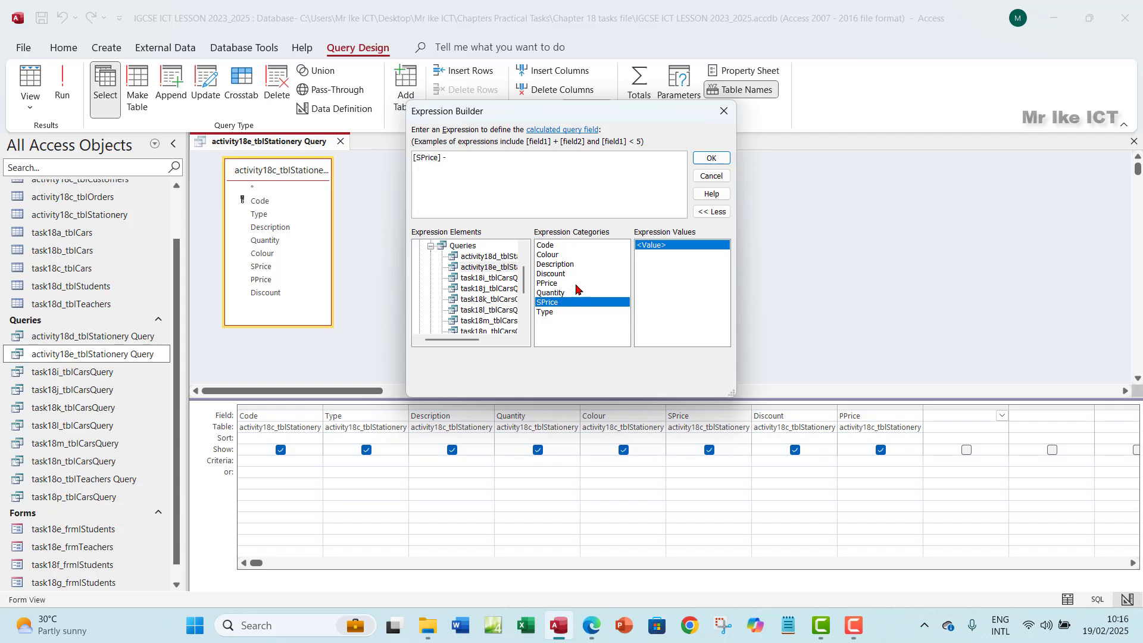
pyautogui.doubleClick(551, 284)
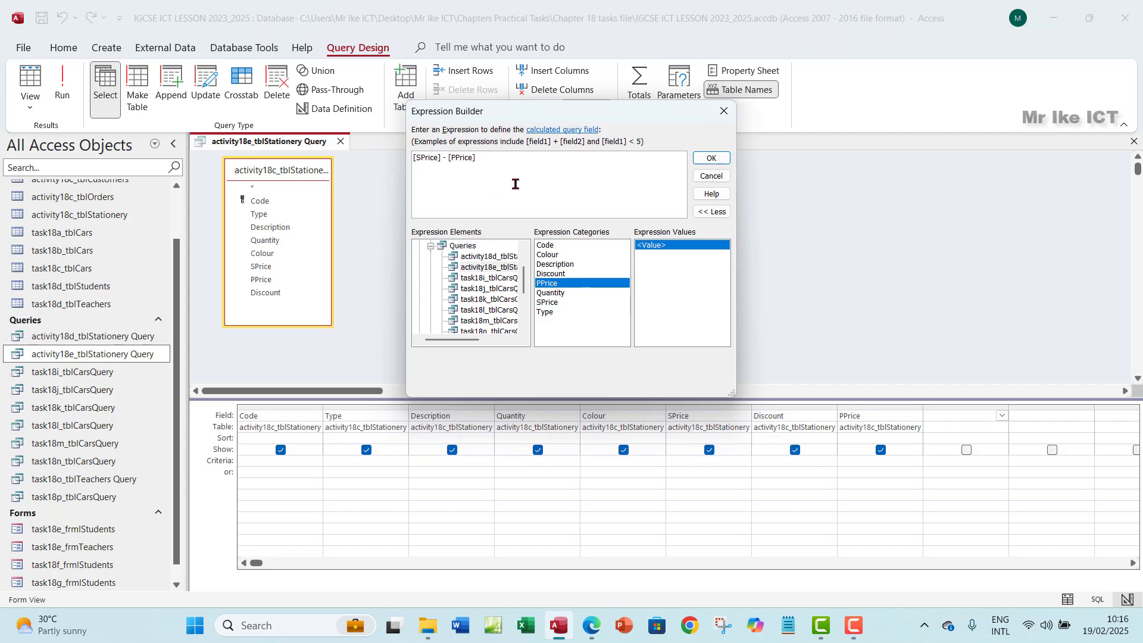
pyautogui.click(711, 158)
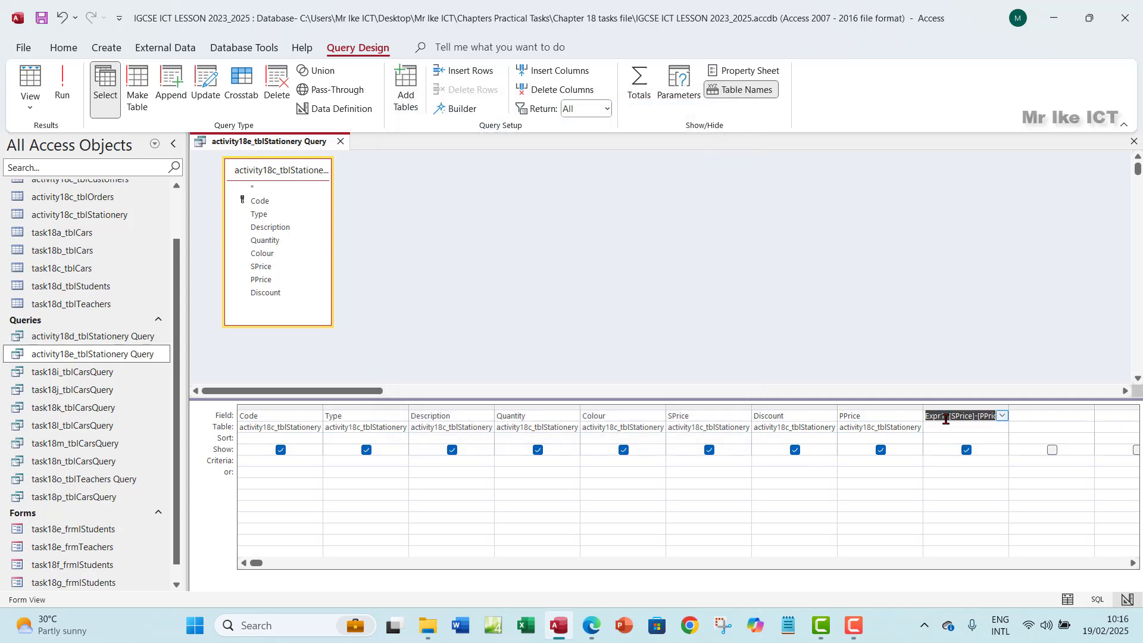
# - Widen the calculated column in the query grid and rename its Expr1 label to Profit
pyautogui.click(945, 418)
pyautogui.moveTo(947, 416); pyautogui.dragTo(938, 415)
pyautogui.click(931, 418)
pyautogui.moveTo(1009, 409); pyautogui.dragTo(1057, 408)
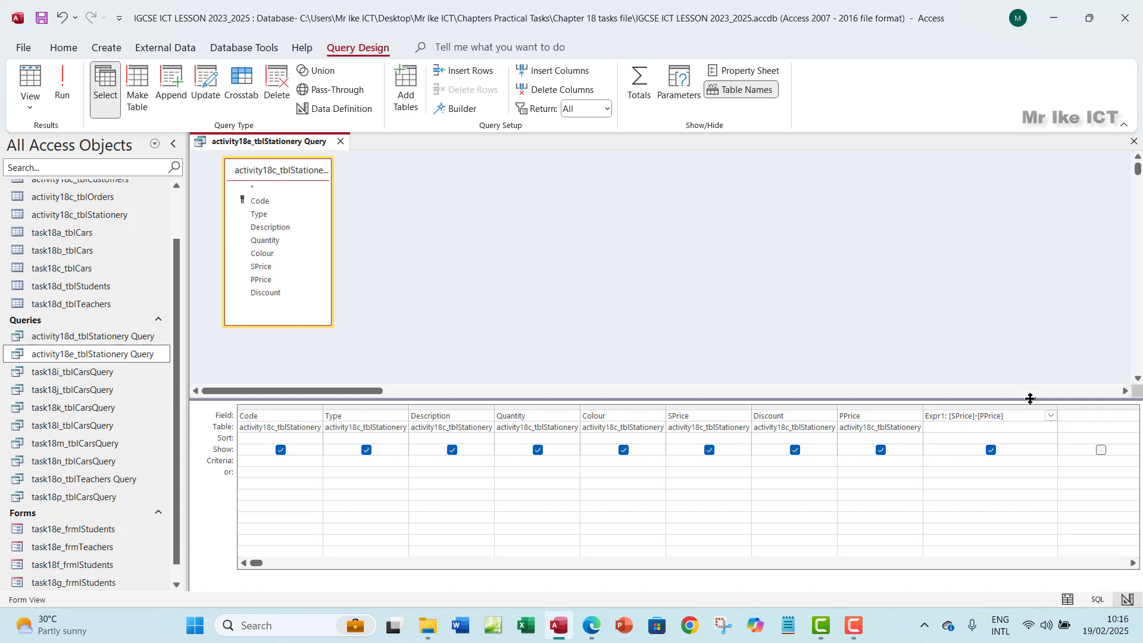
pyautogui.press('BackSpace')
pyautogui.press('BackSpace')
pyautogui.press('BackSpace')
pyautogui.press('BackSpace')
pyautogui.press('BackSpace')
pyautogui.write('Pr')
pyautogui.press('BackSpace')
pyautogui.write('o')
pyautogui.press('BackSpace')
pyautogui.write('rofi')
pyautogui.click(940, 417)
pyautogui.press('BackSpace')
pyautogui.write('it')
# - Run the query to examine the Profit column, and return to Design View
pyautogui.click(62, 82)
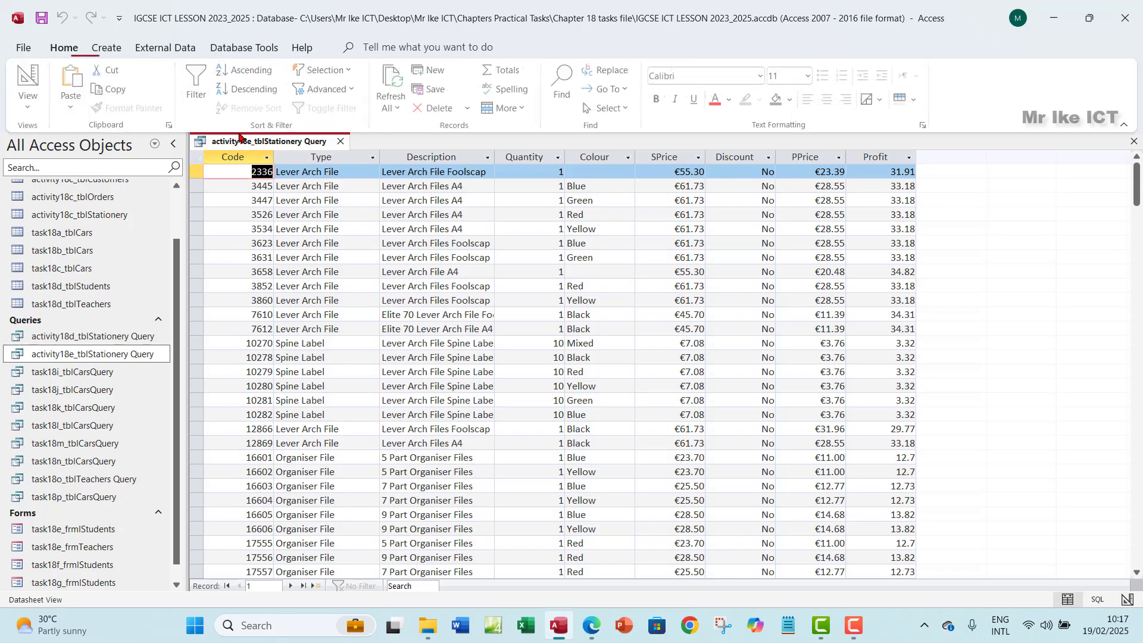
pyautogui.click(882, 157)
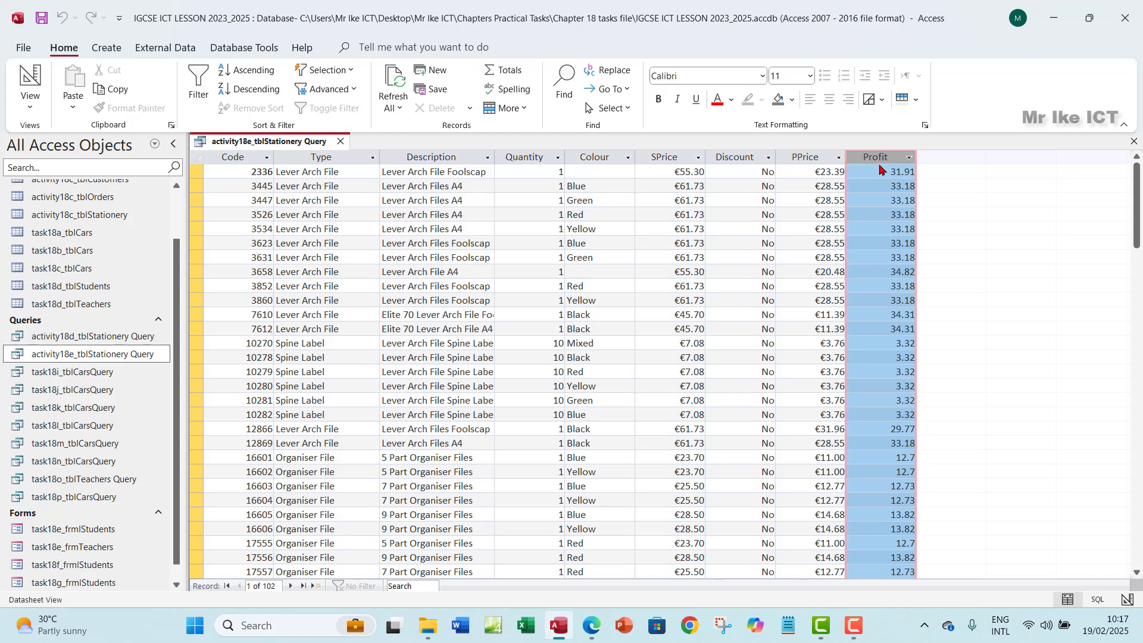
pyautogui.click(30, 90)
pyautogui.click(79, 194)
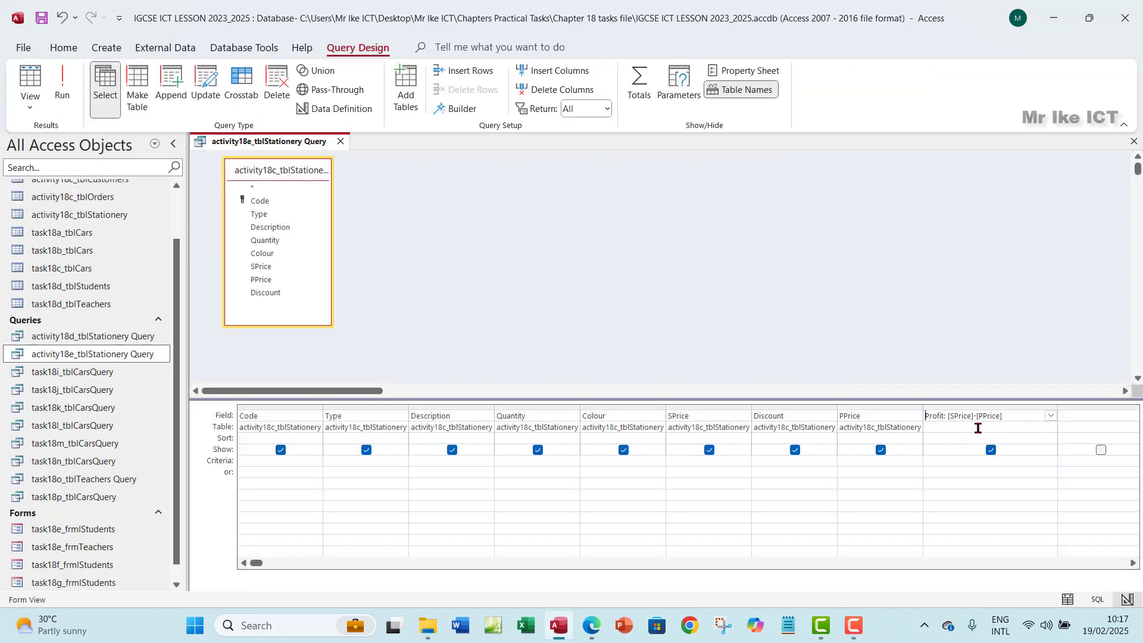
# - Set the Profit field's format to Euro with 2 decimal places and close its properties
pyautogui.click(744, 71)
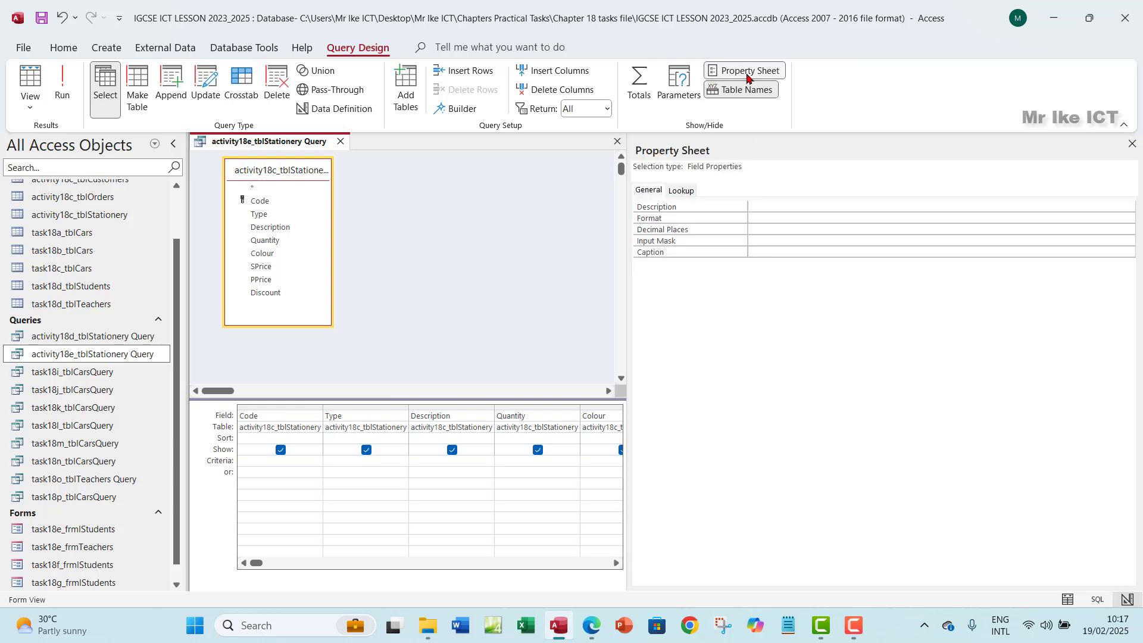
pyautogui.click(774, 220)
pyautogui.click(1128, 218)
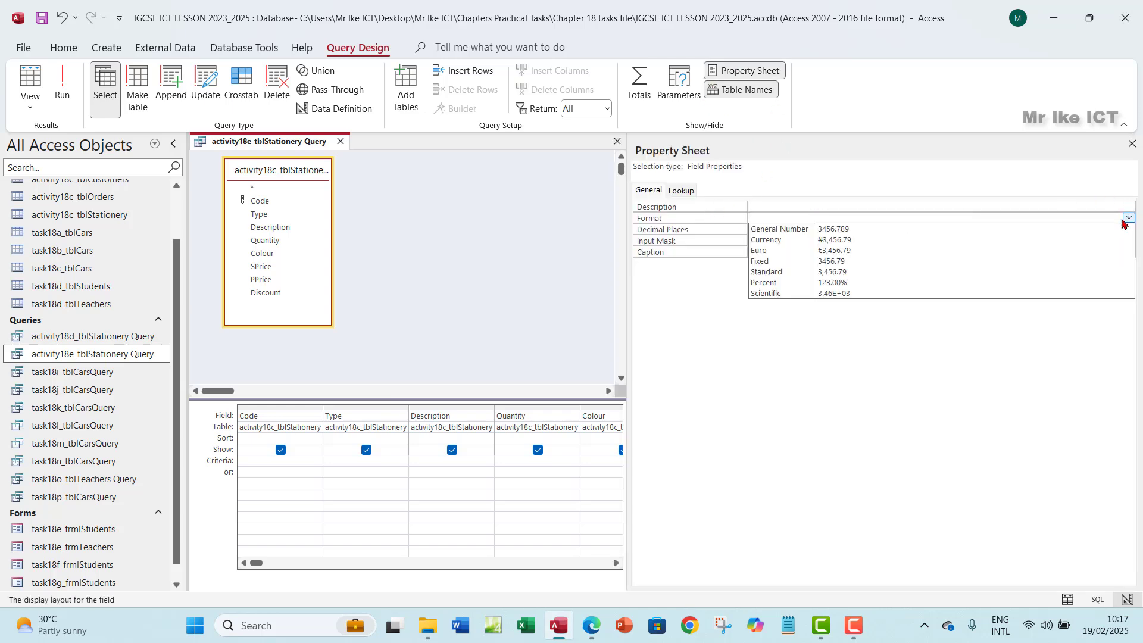
pyautogui.click(814, 251)
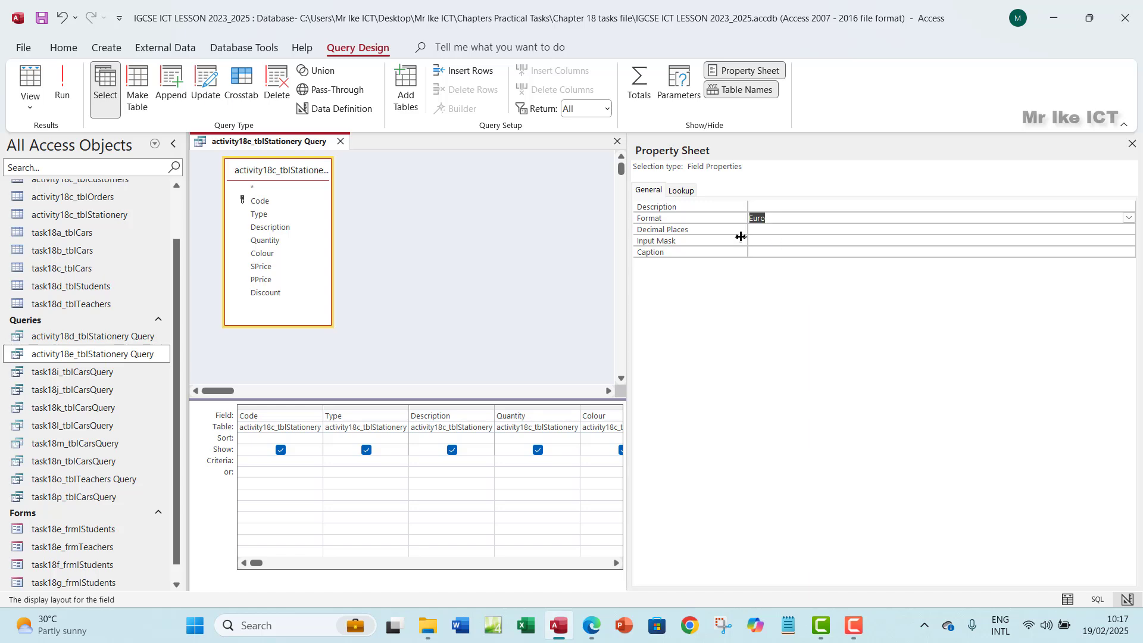
pyautogui.click(783, 231)
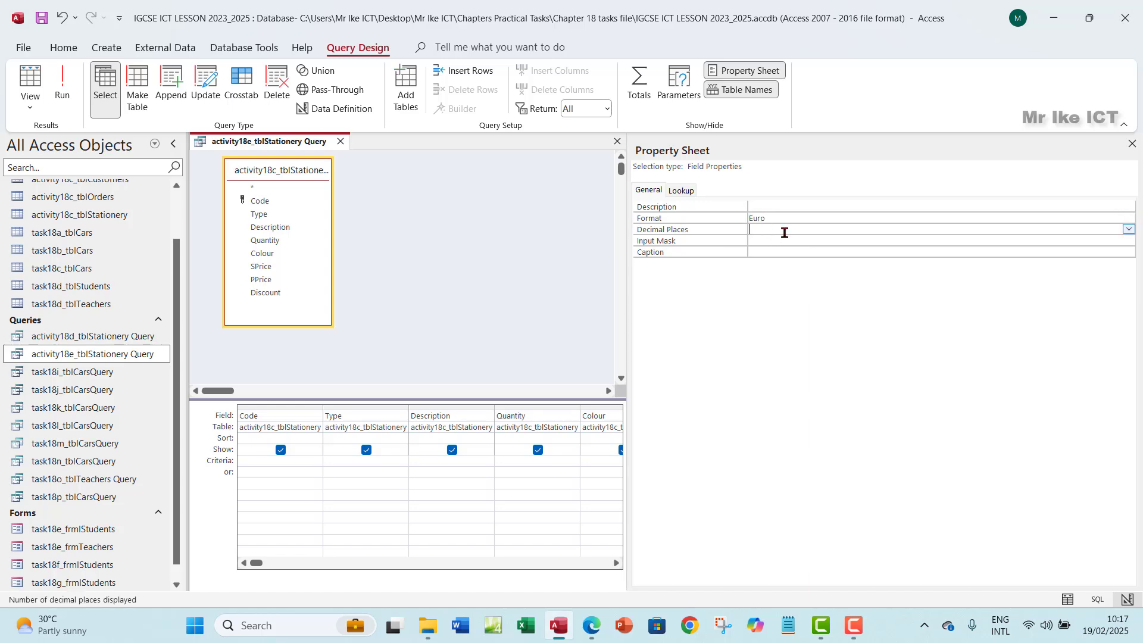
pyautogui.click(1129, 229)
pyautogui.click(765, 280)
pyautogui.click(1131, 144)
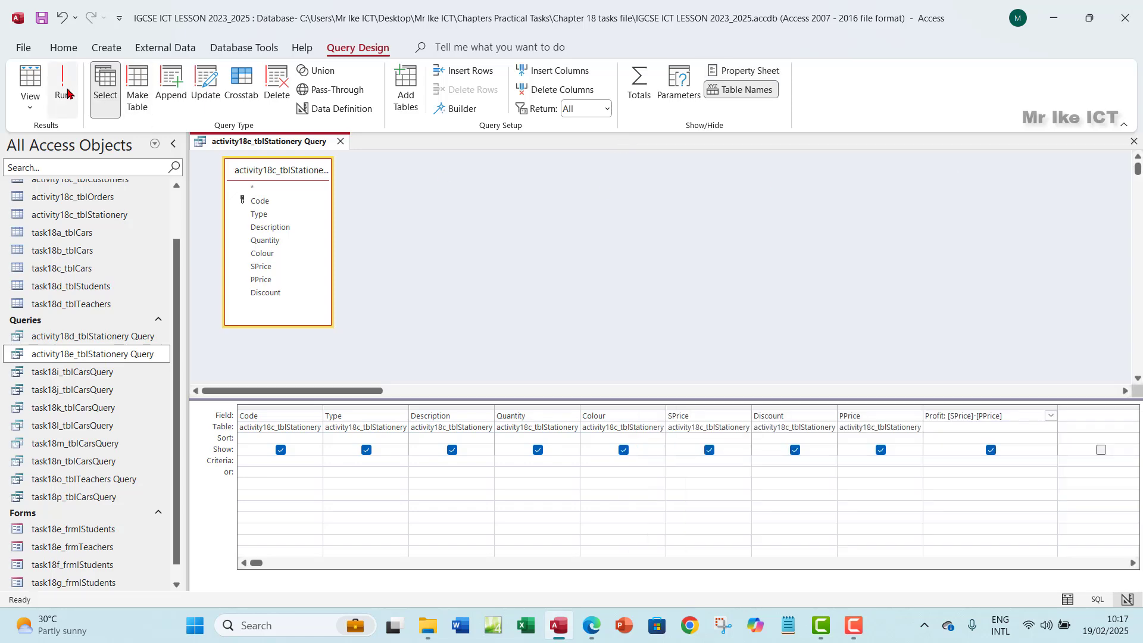
# - Run the query to check the Profit formatting, return to Design View and narrow the Profit column to fit its expression
pyautogui.click(65, 89)
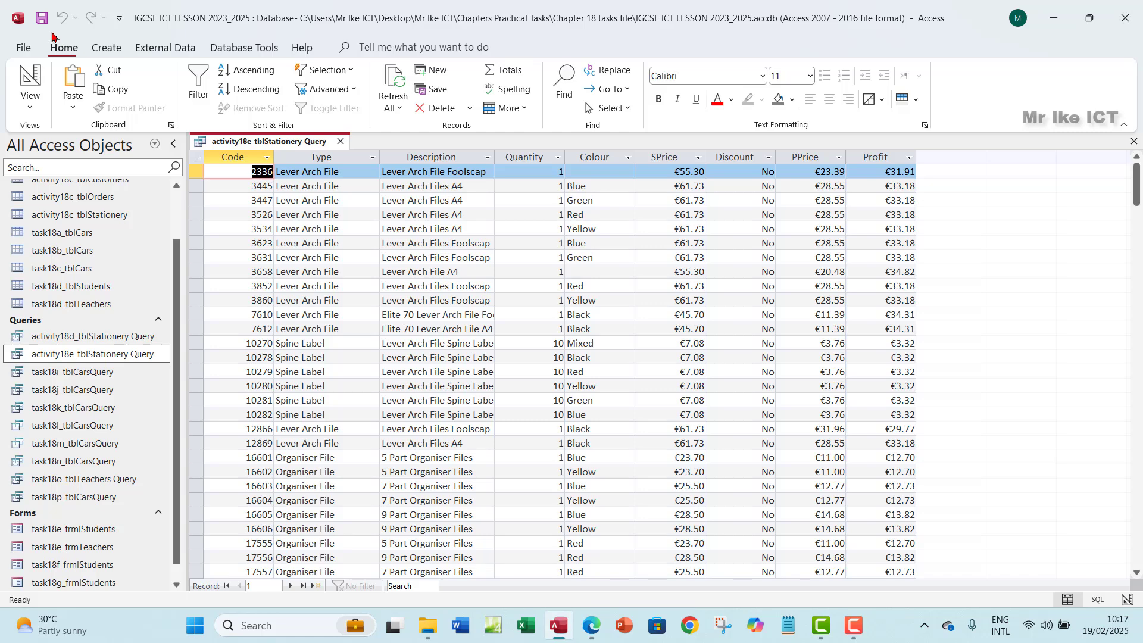
pyautogui.click(32, 106)
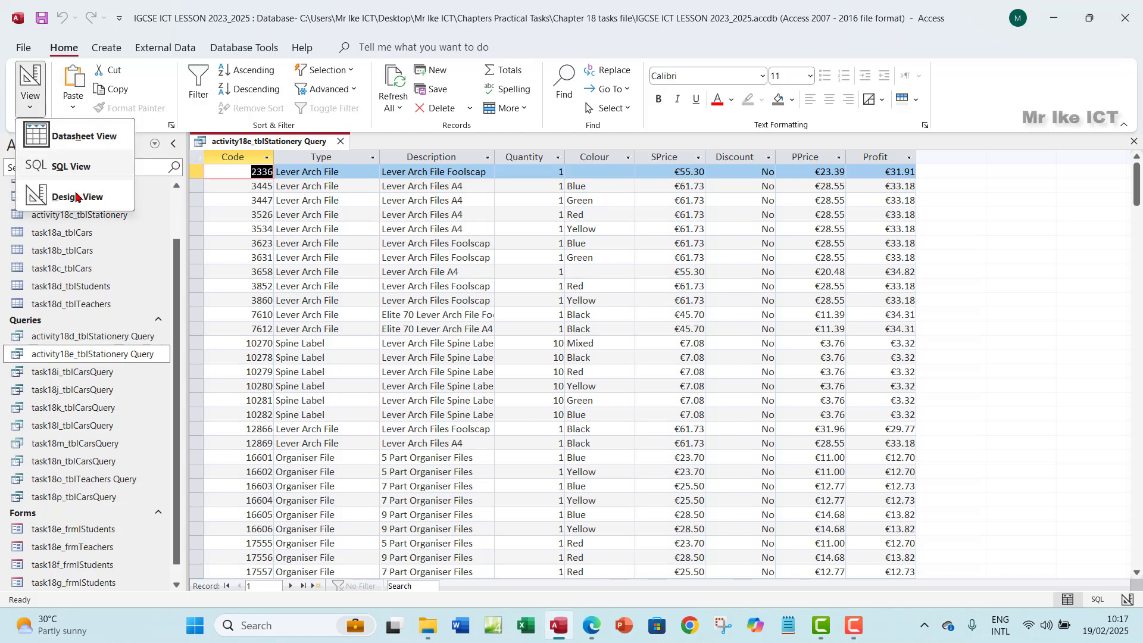
pyautogui.click(73, 194)
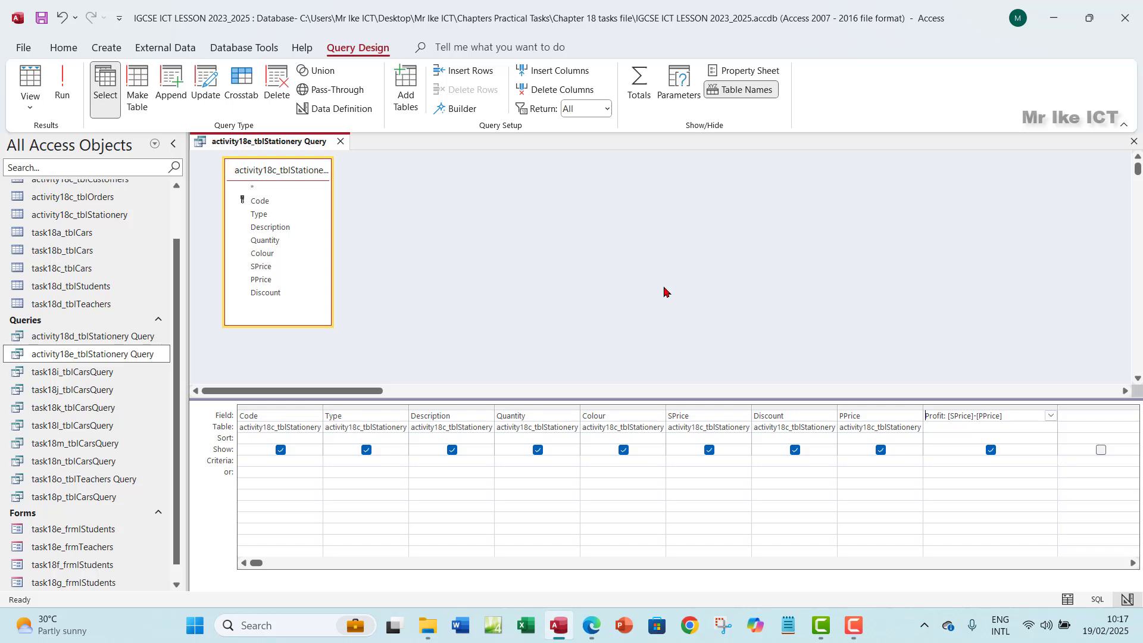
pyautogui.moveTo(1056, 408); pyautogui.dragTo(1019, 415)
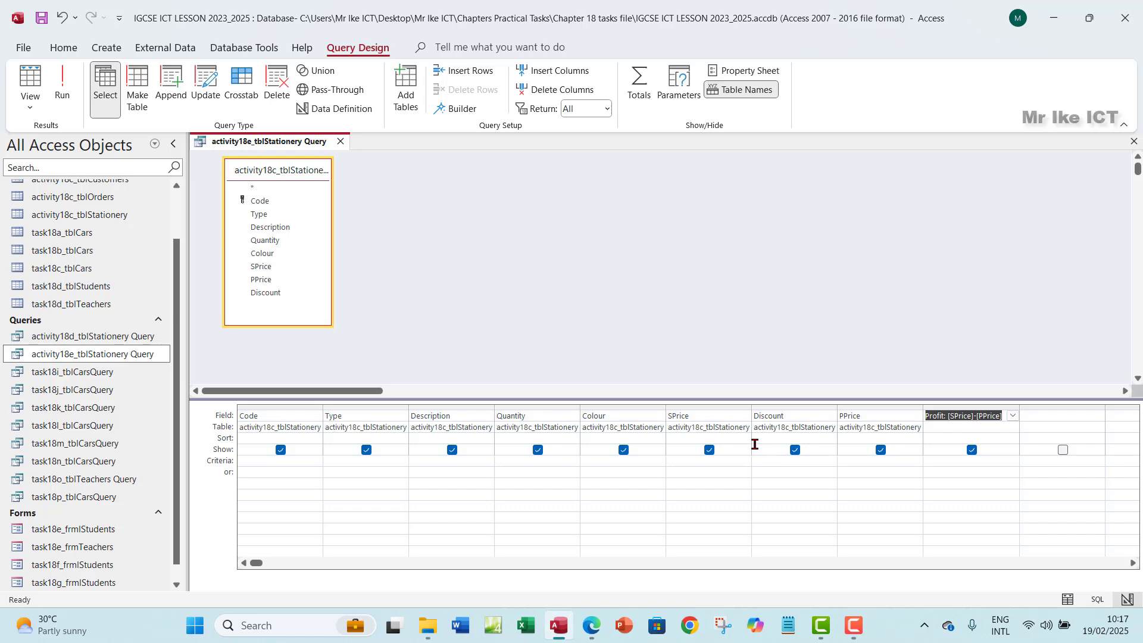
# - Consult Activity 18e in the Edge PDF and build the expression [Profit] / [SPrice] in the column after Profit, using the activity18e query's fields
pyautogui.click(589, 624)
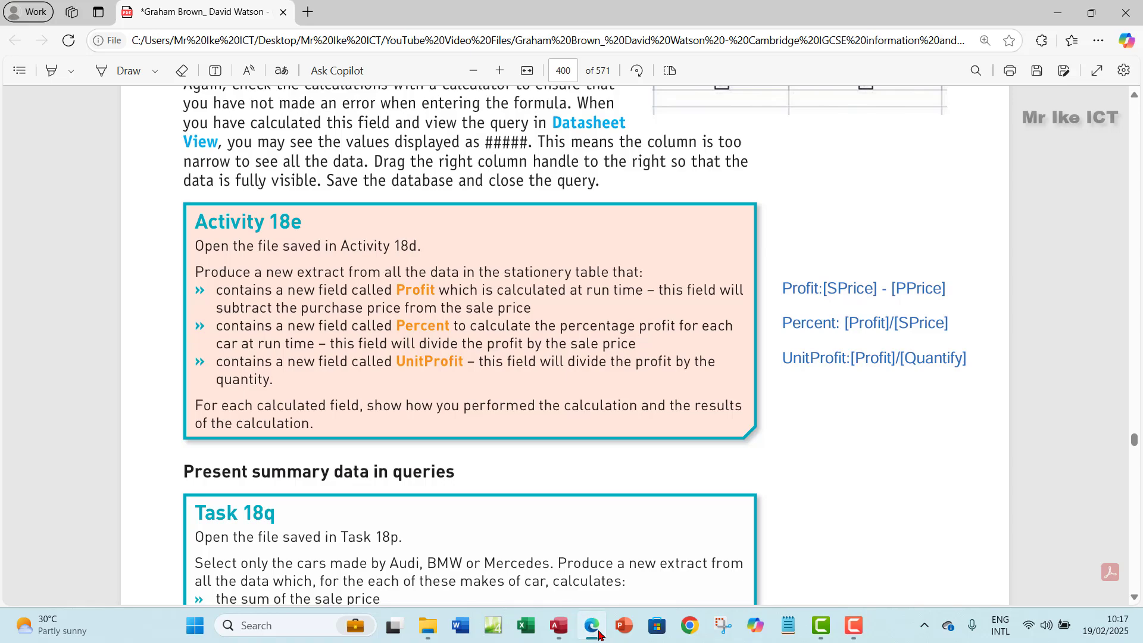
pyautogui.click(599, 634)
pyautogui.click(598, 634)
pyautogui.click(598, 635)
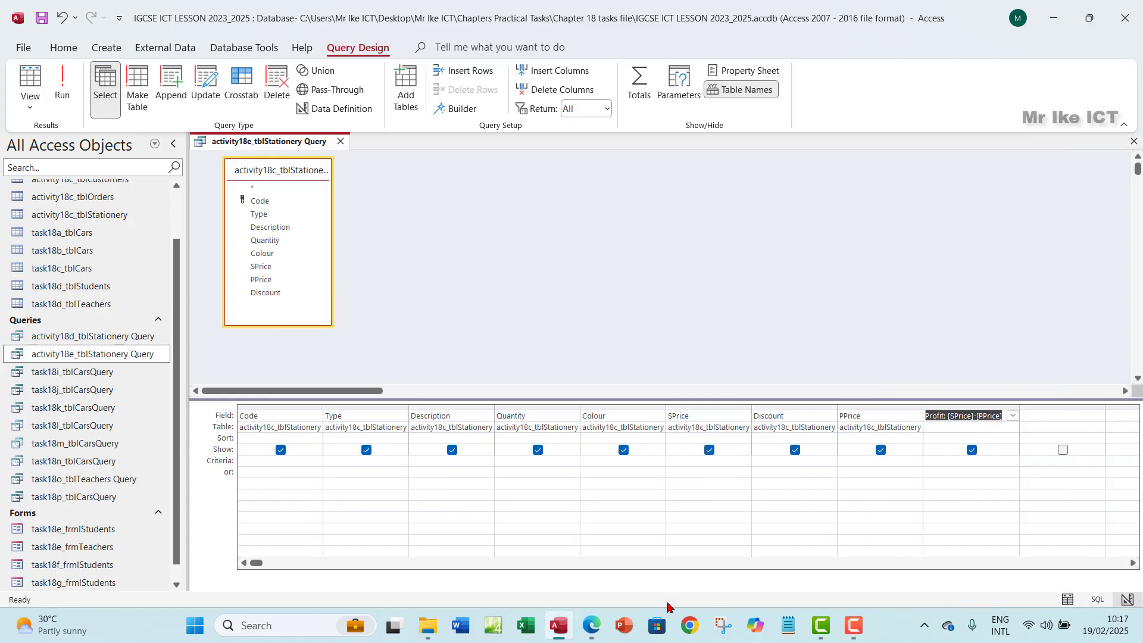
pyautogui.click(1038, 419)
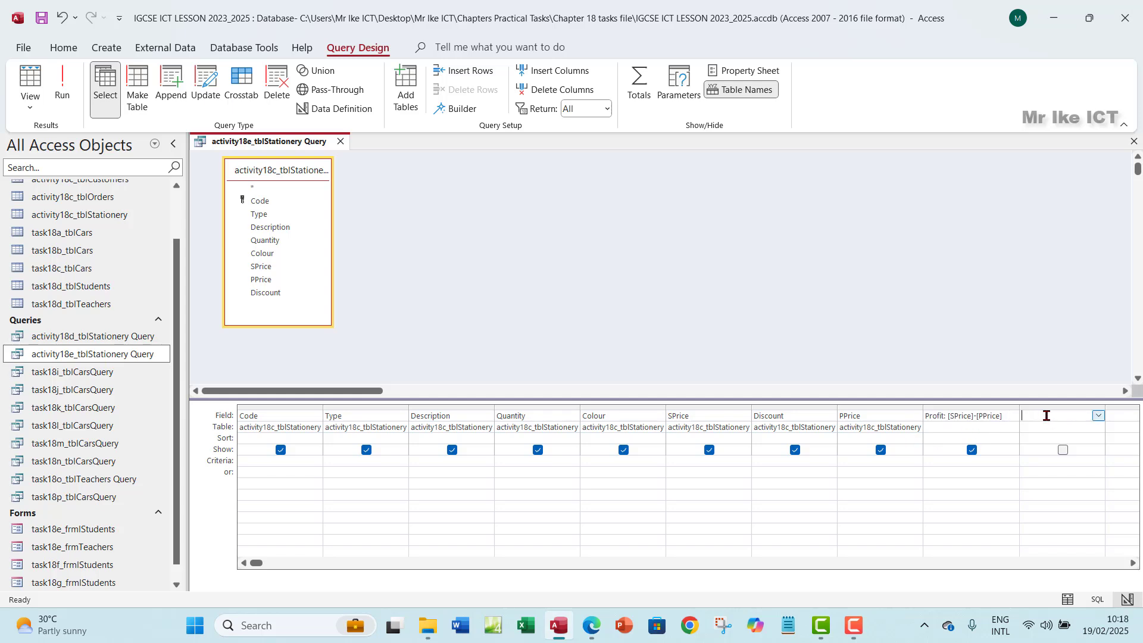
pyautogui.click(447, 109)
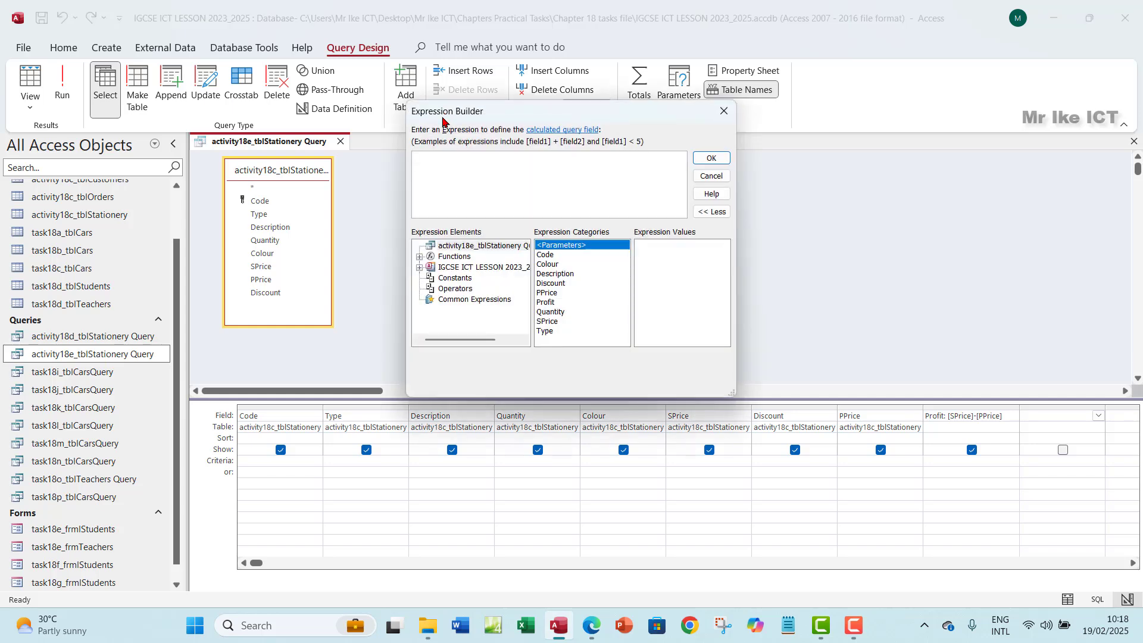
pyautogui.click(419, 267)
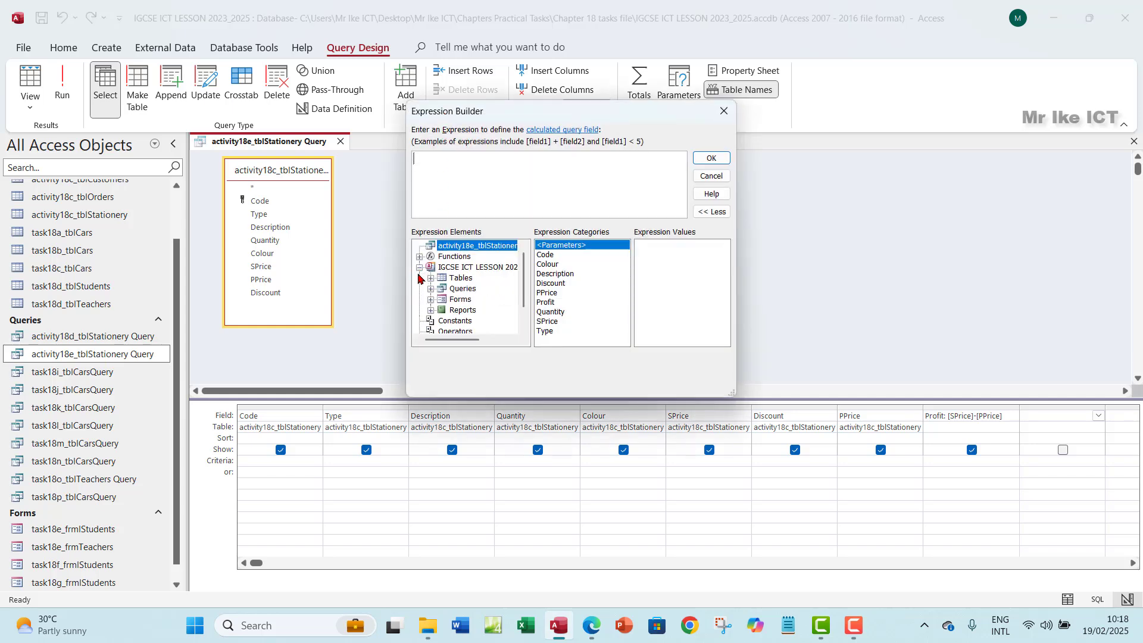
pyautogui.click(430, 289)
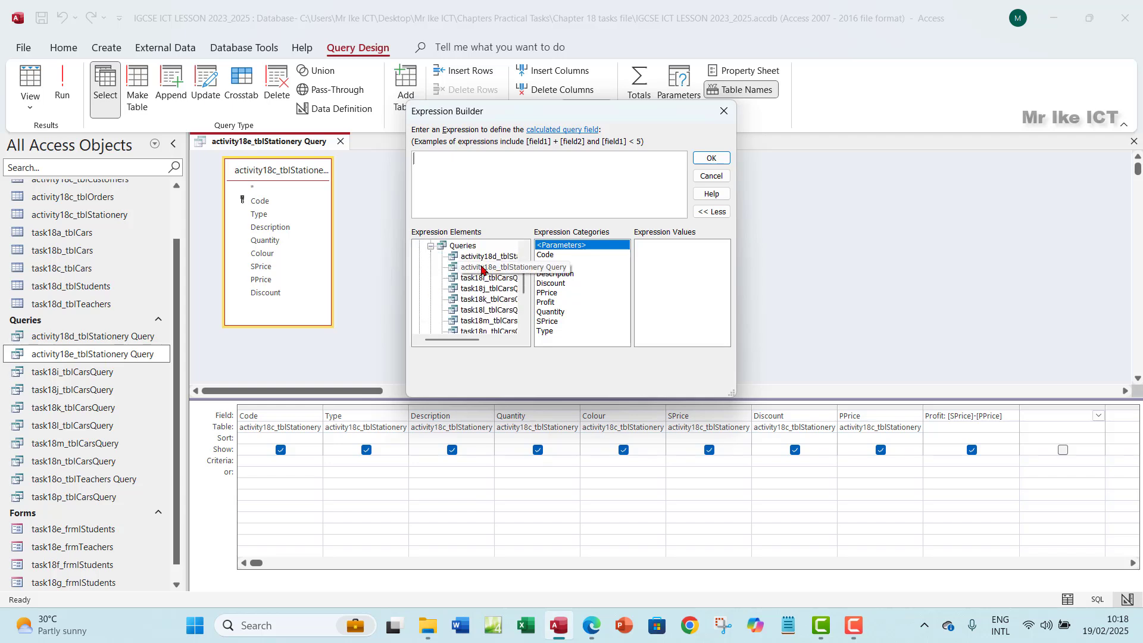
pyautogui.click(458, 267)
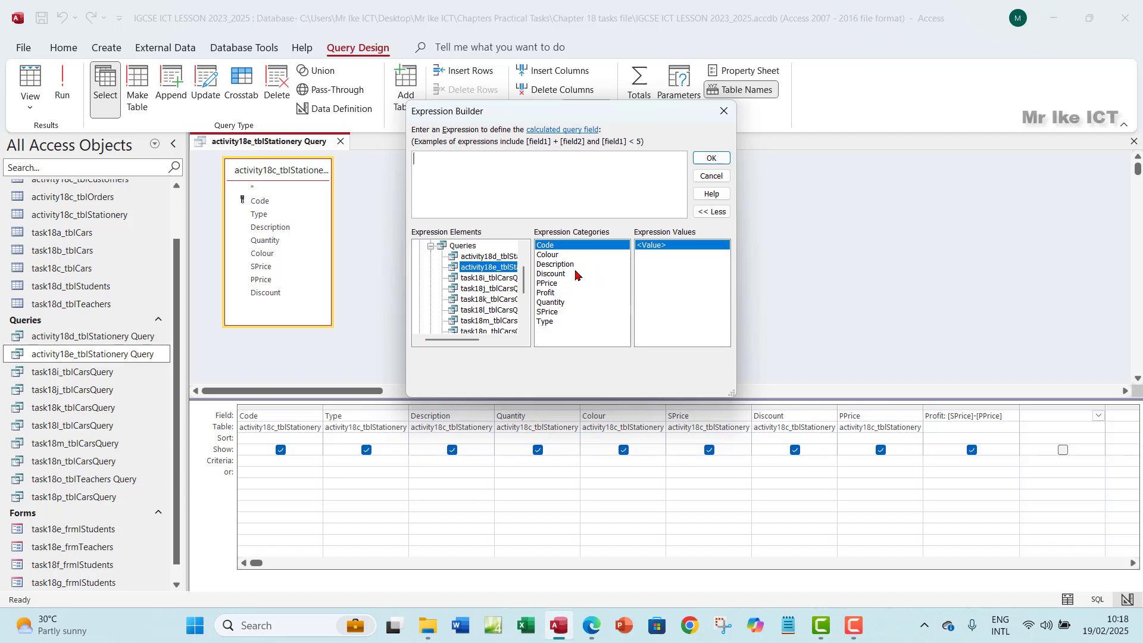
pyautogui.click(591, 626)
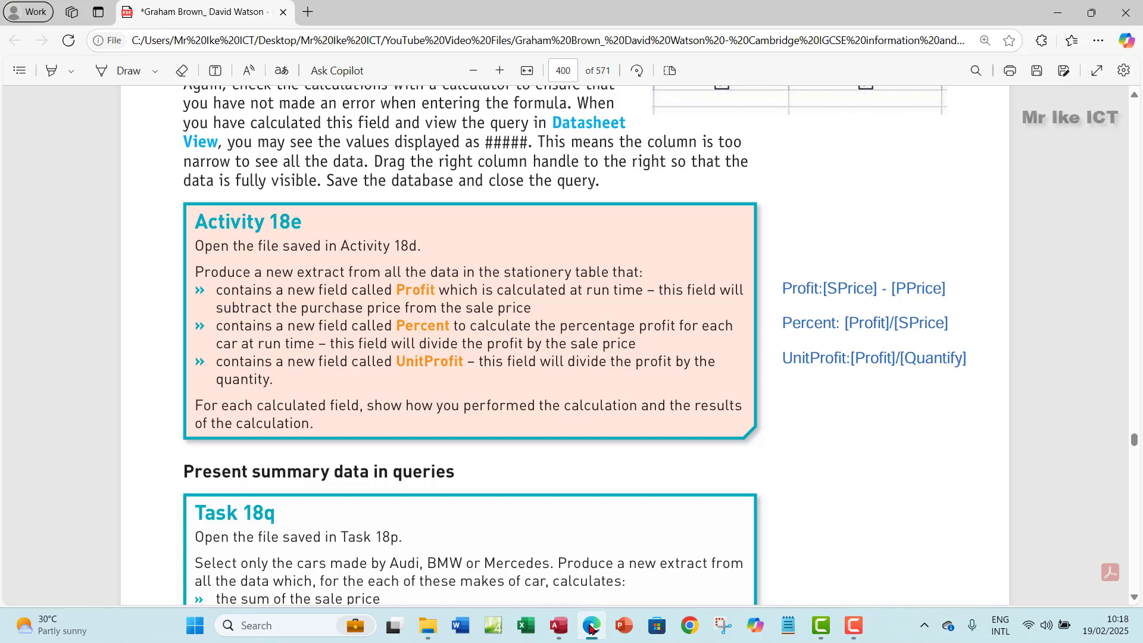
pyautogui.click(591, 628)
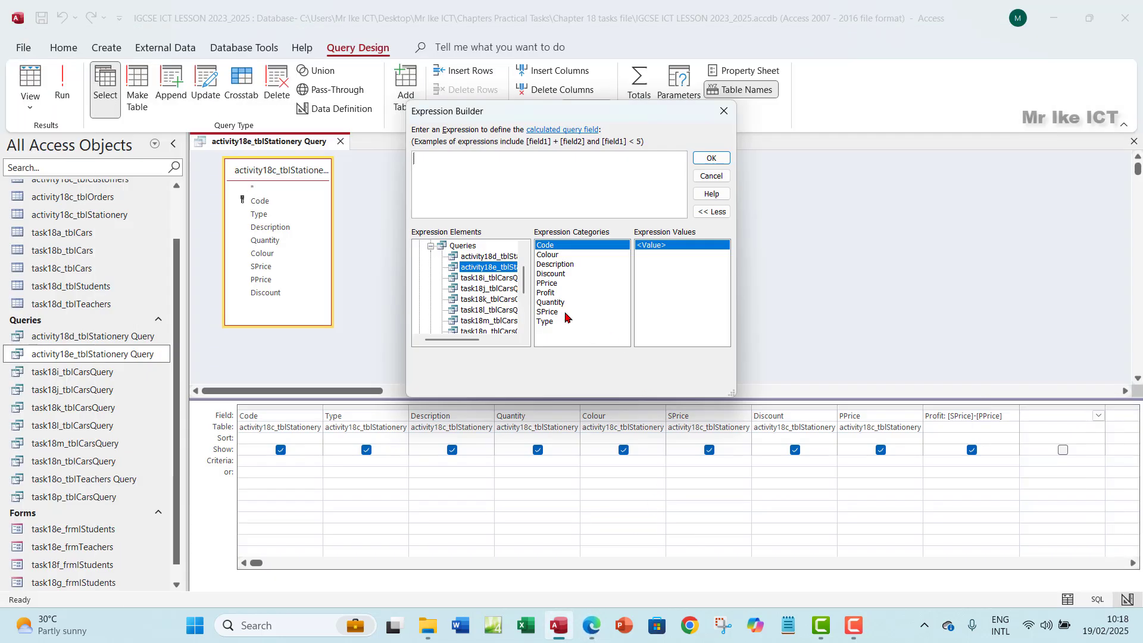
pyautogui.click(549, 293)
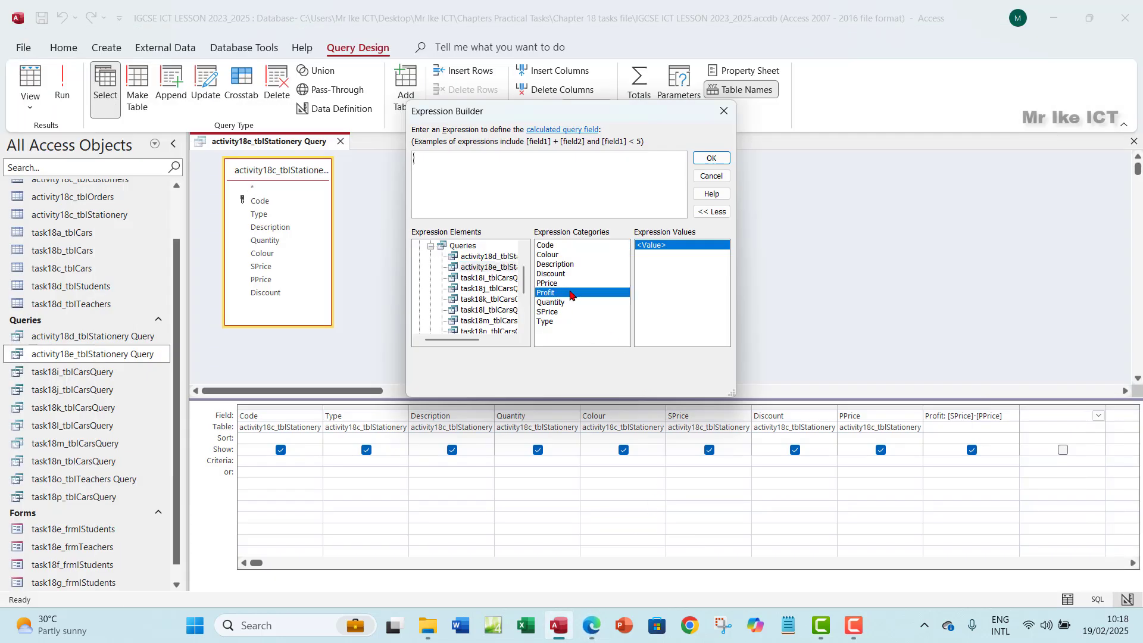
pyautogui.doubleClick(567, 294)
pyautogui.doubleClick(548, 312)
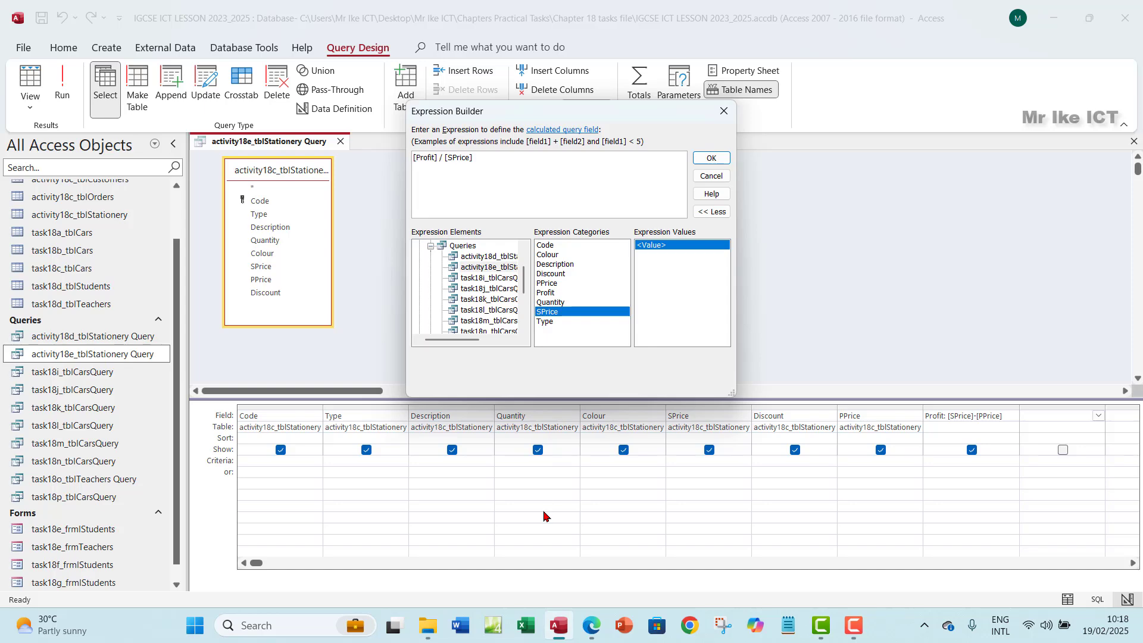
# - Prefix the expression with the field name "Percent:", comparing it with the Activity 18e notes in the Edge PDF, and accept it
pyautogui.click(589, 624)
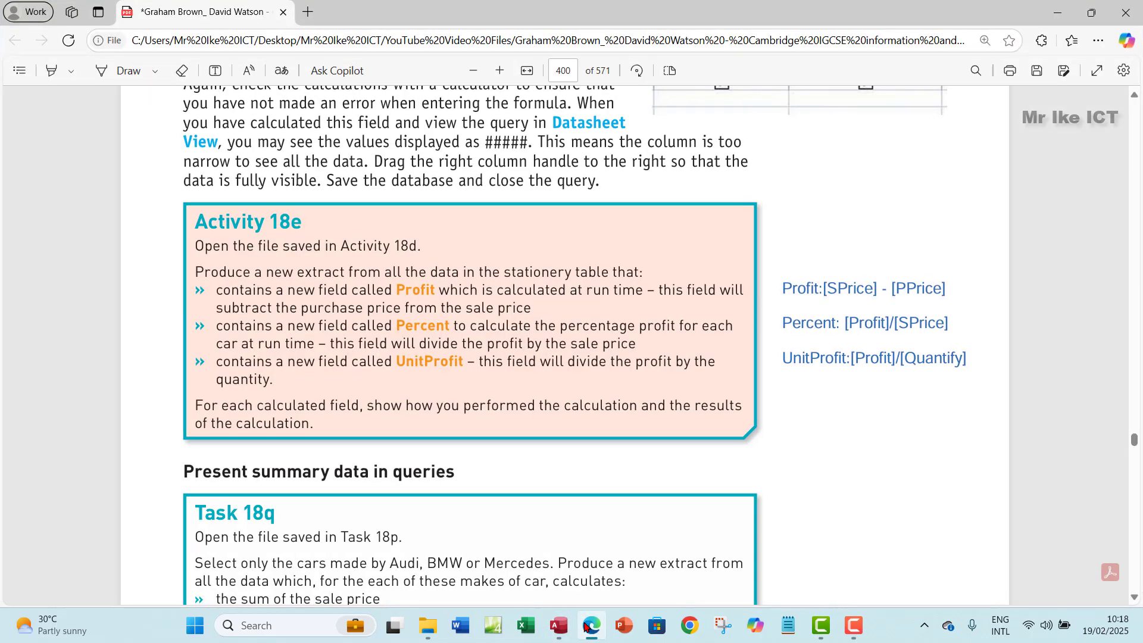
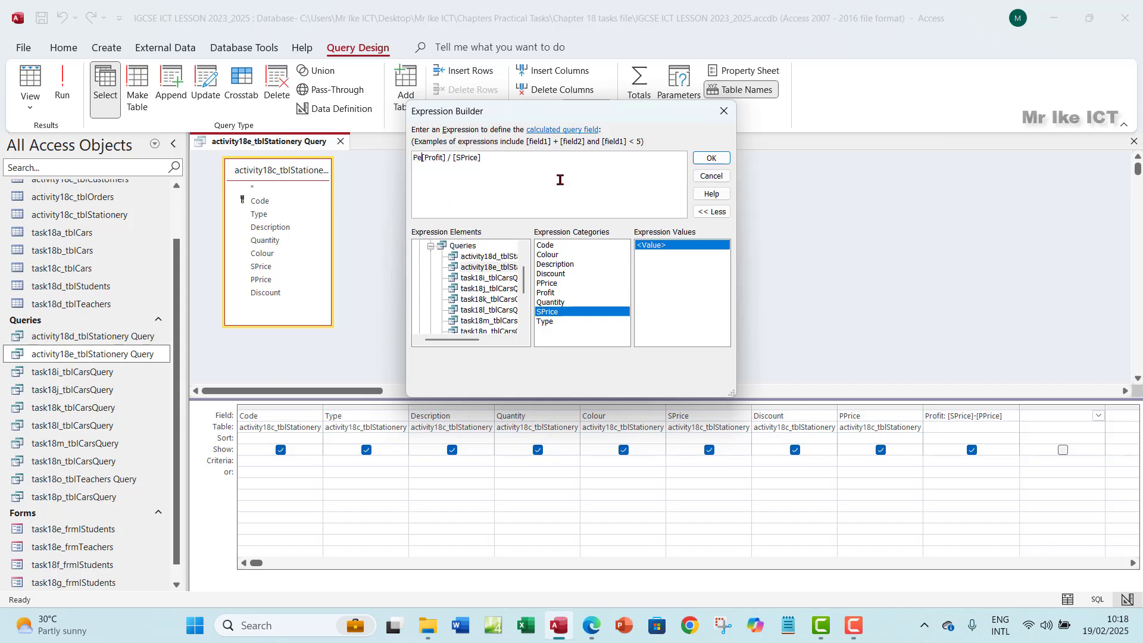
pyautogui.write(':')
pyautogui.click(590, 629)
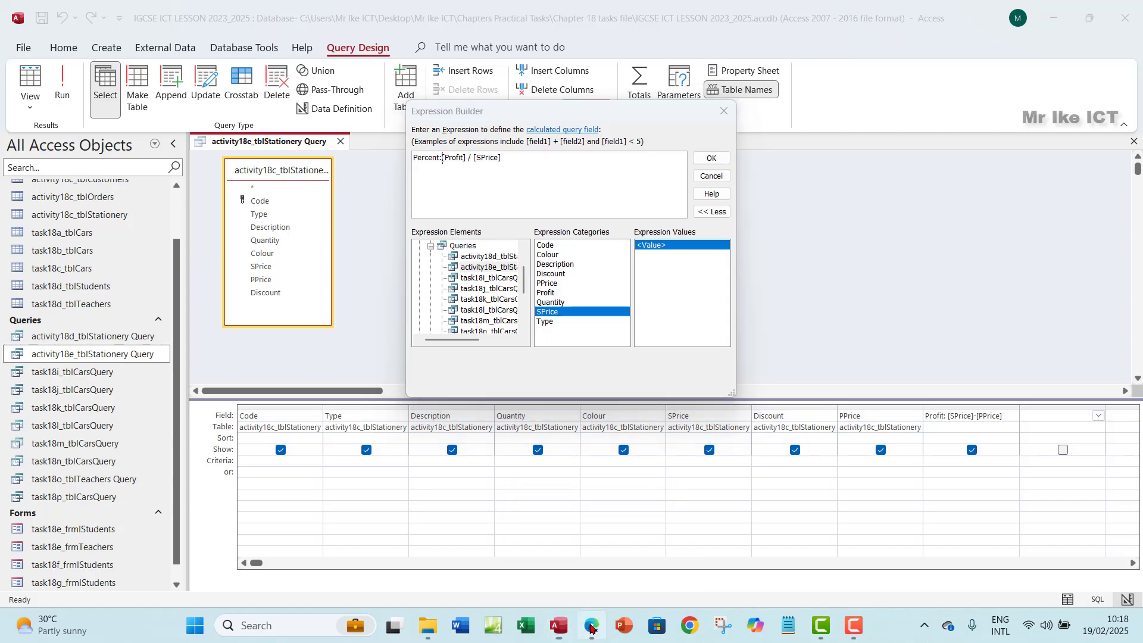
pyautogui.click(591, 628)
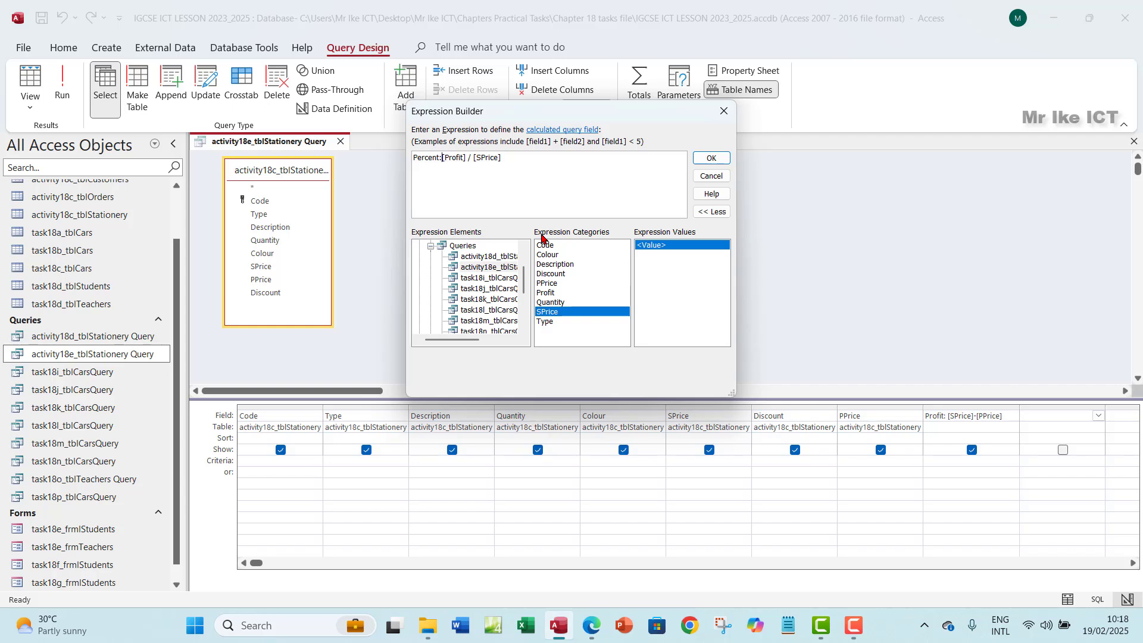
pyautogui.click(711, 157)
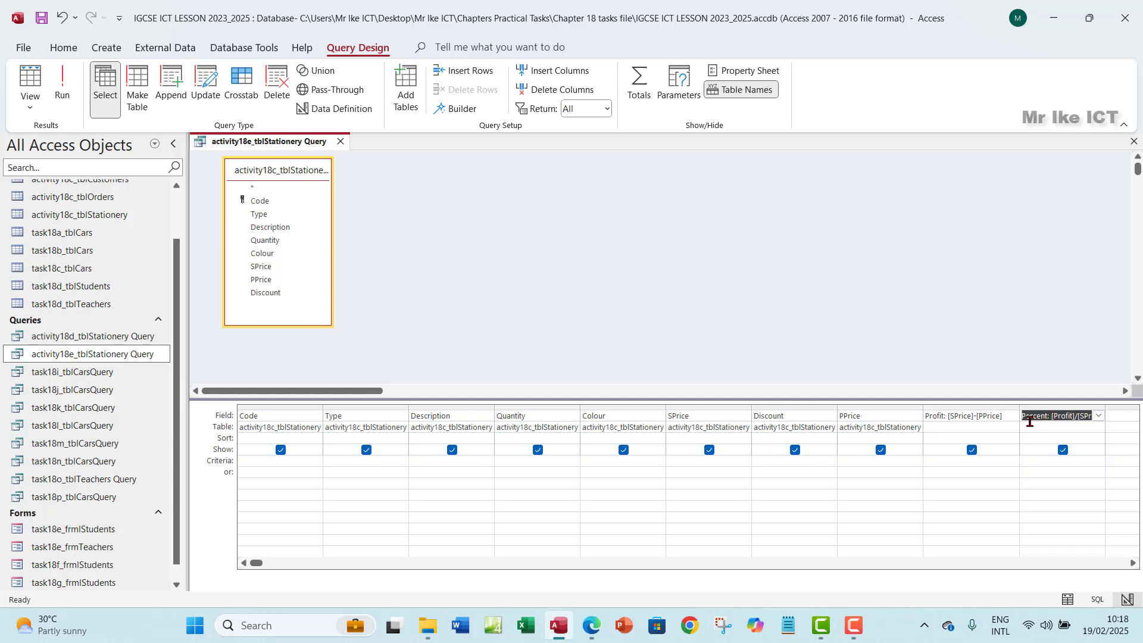
# - Run the query to check the Percent results, widening the Percent column to read its values, and return to Design View
pyautogui.click(1029, 420)
pyautogui.click(1063, 424)
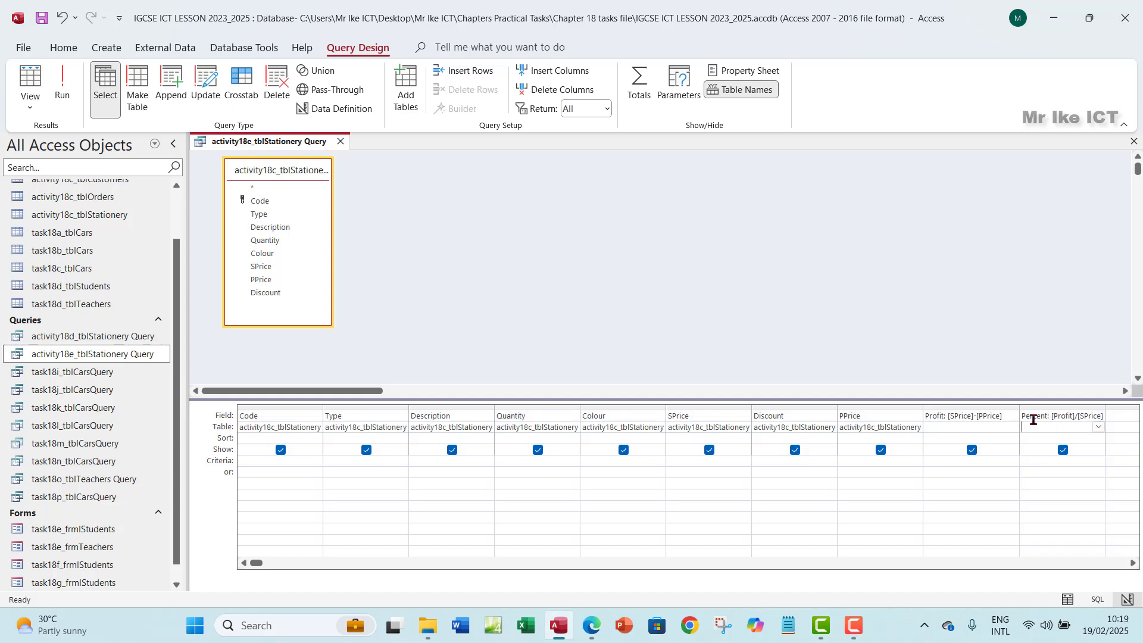
pyautogui.click(1032, 417)
pyautogui.click(1133, 562)
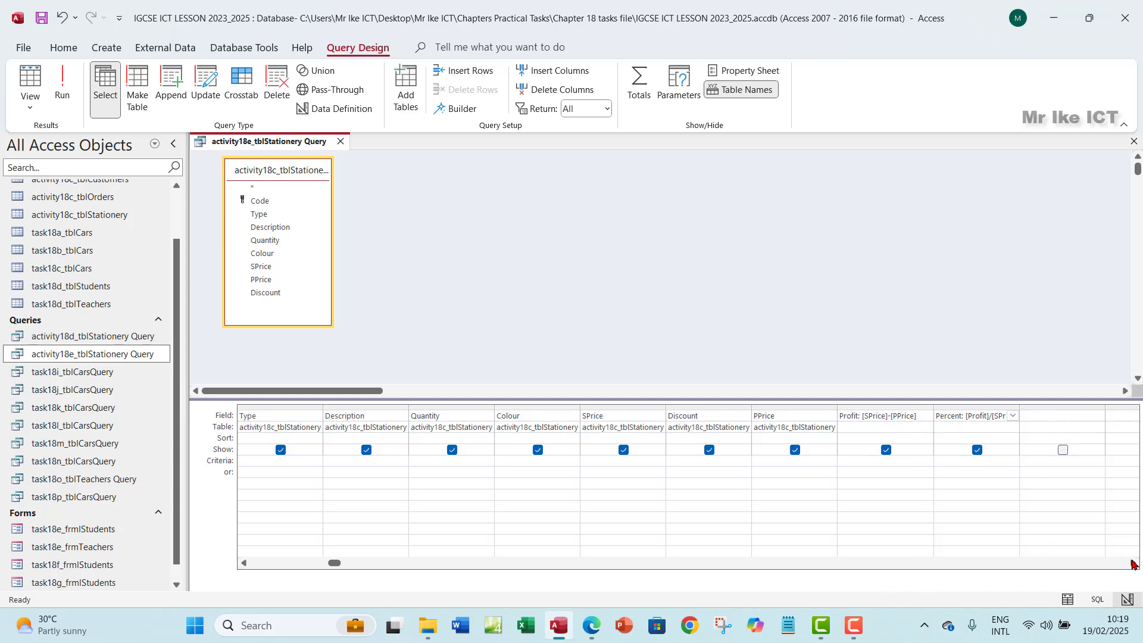
pyautogui.click(1132, 562)
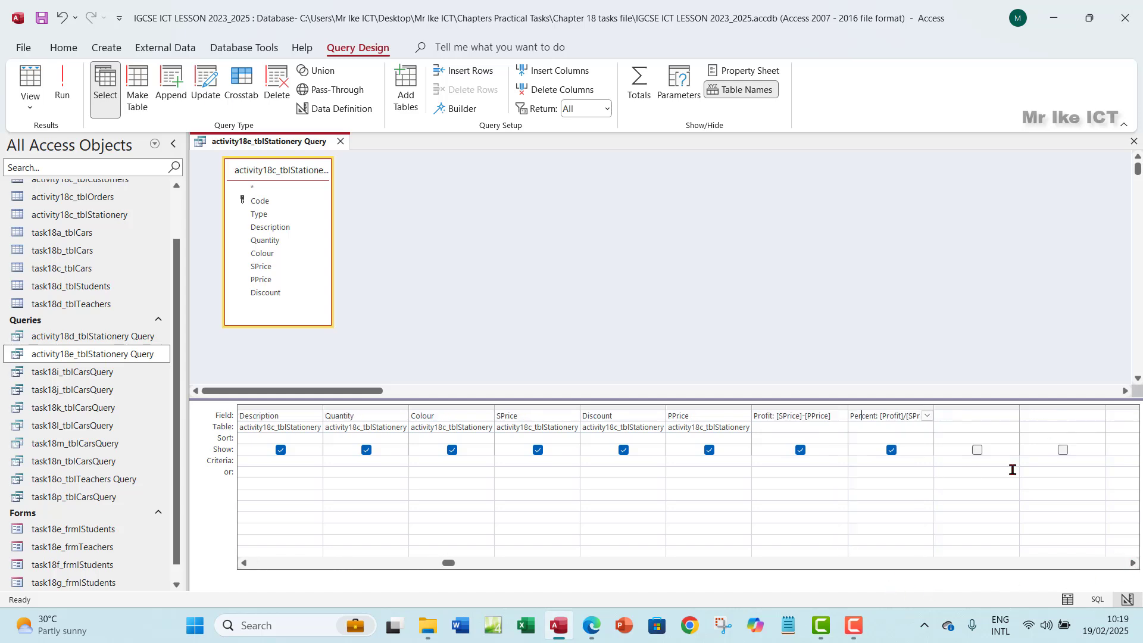
pyautogui.click(64, 84)
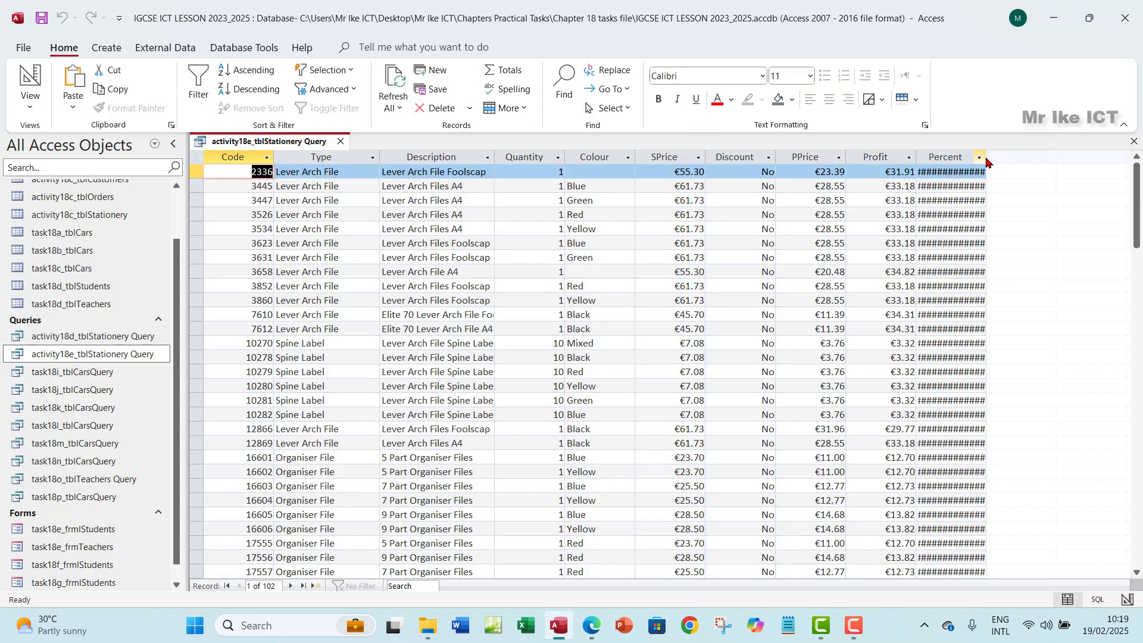
pyautogui.moveTo(985, 160); pyautogui.dragTo(1030, 156)
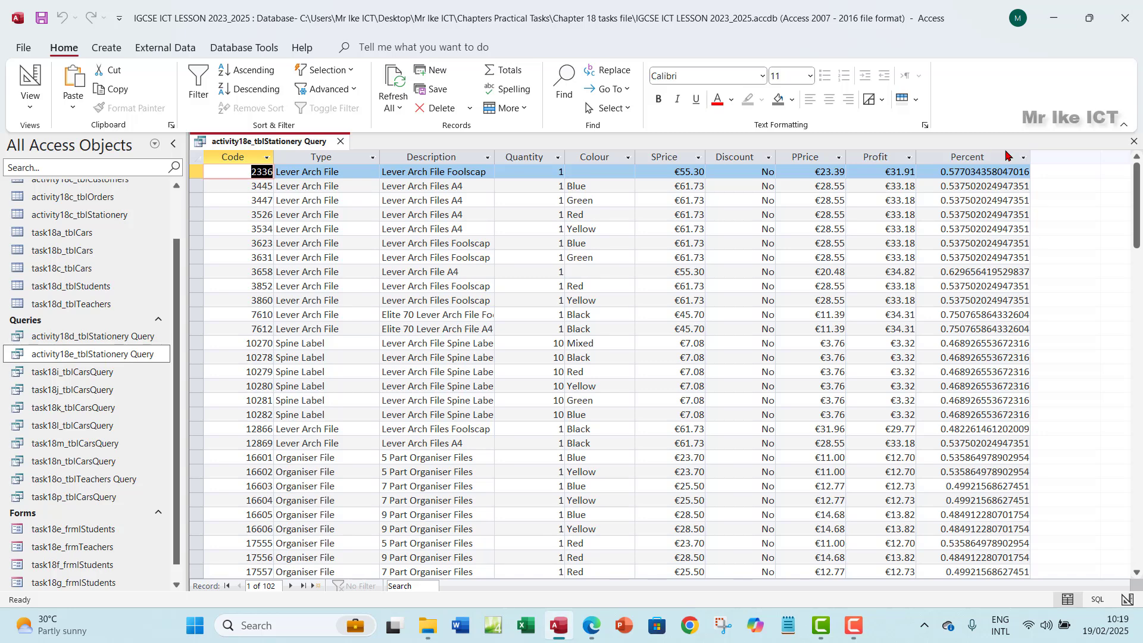
pyautogui.click(31, 107)
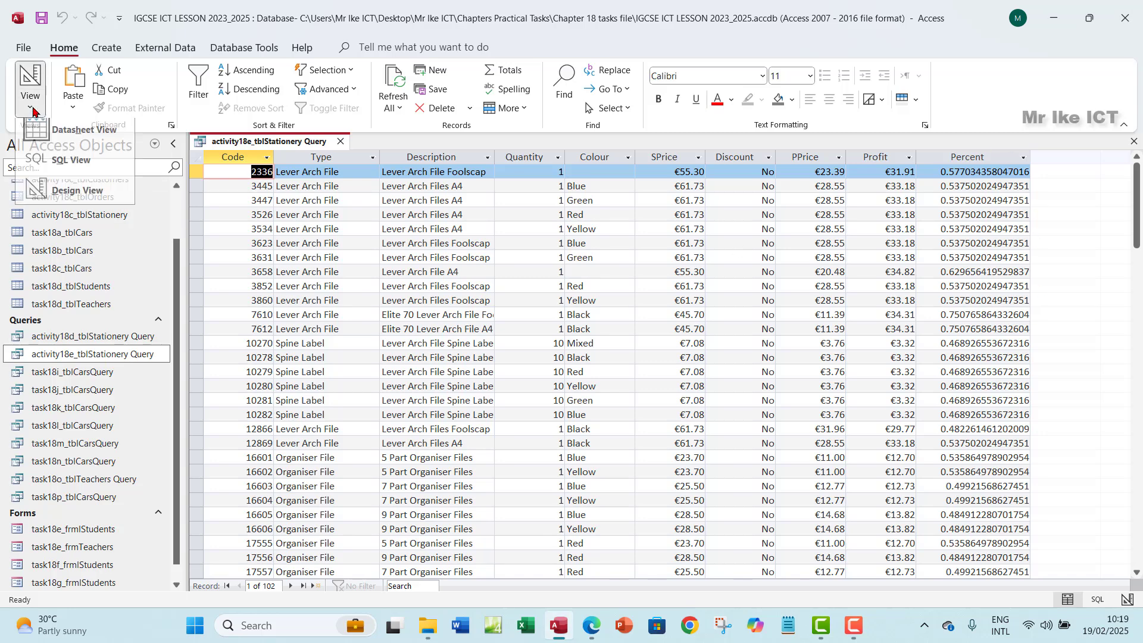
pyautogui.click(67, 190)
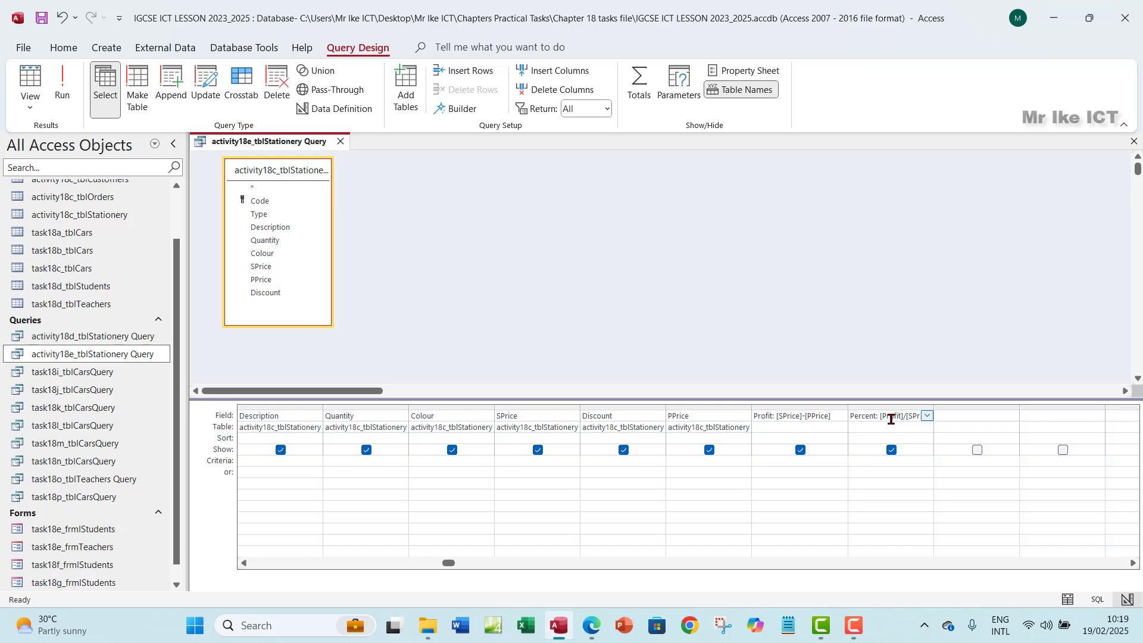
# - Set the Percent field's format to Percent with 0 decimal places and close its properties
pyautogui.click(747, 72)
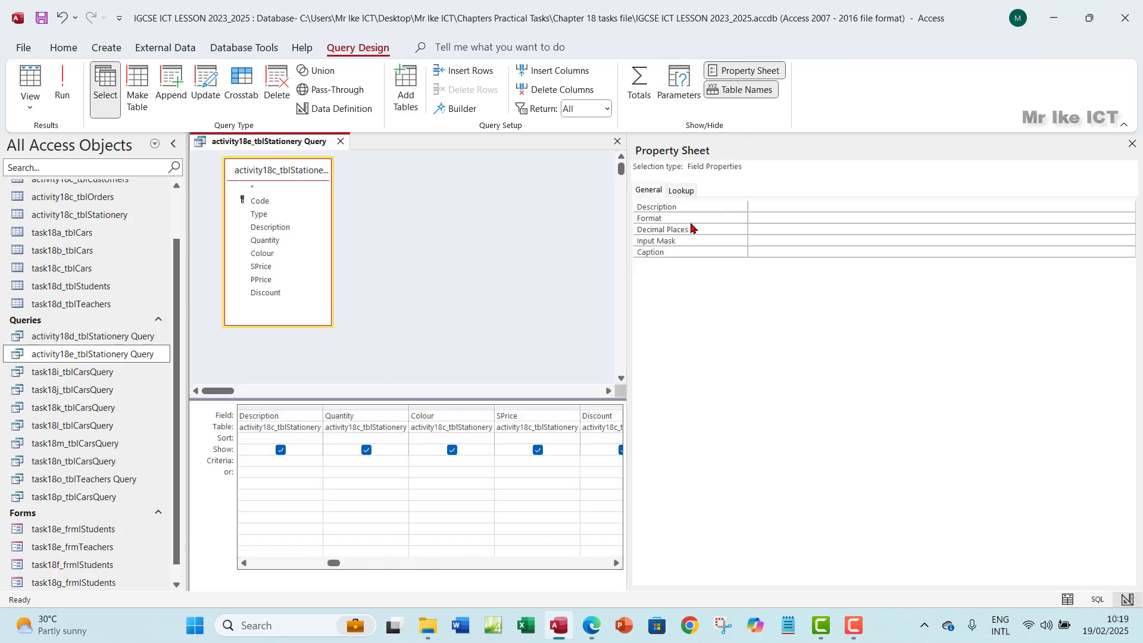
pyautogui.click(769, 218)
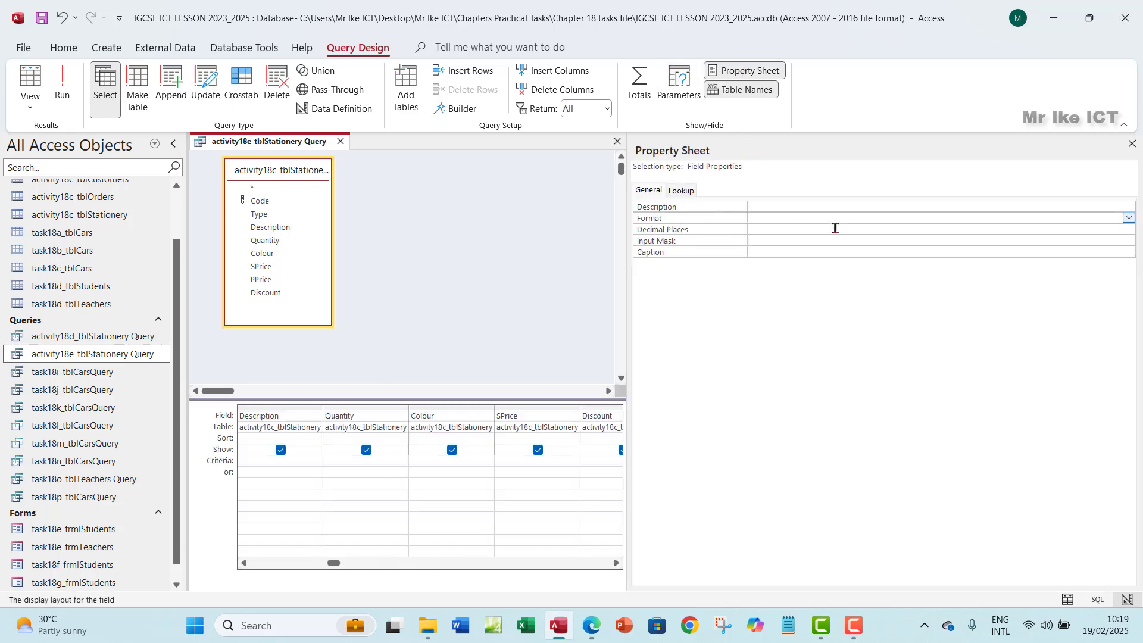
pyautogui.click(1128, 218)
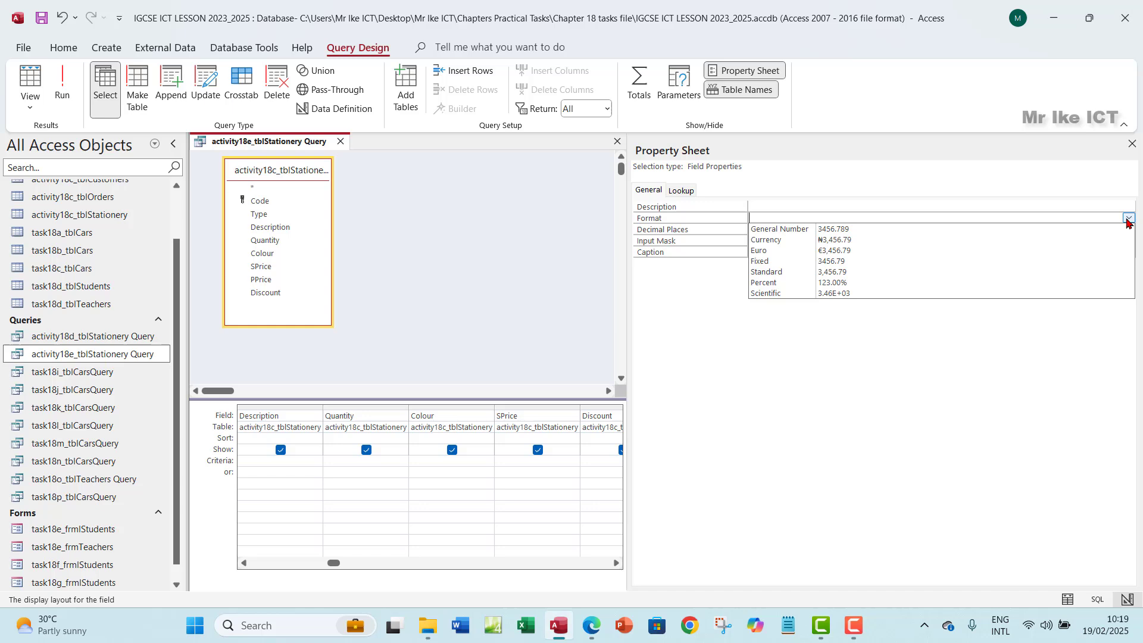
pyautogui.click(816, 283)
pyautogui.click(791, 232)
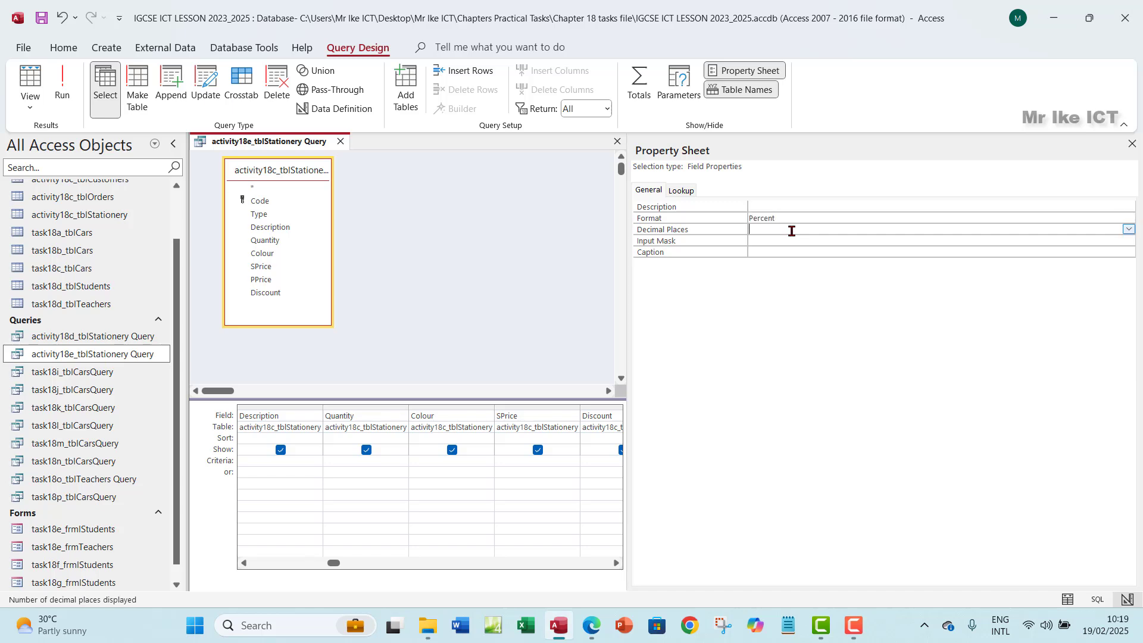
pyautogui.click(1128, 229)
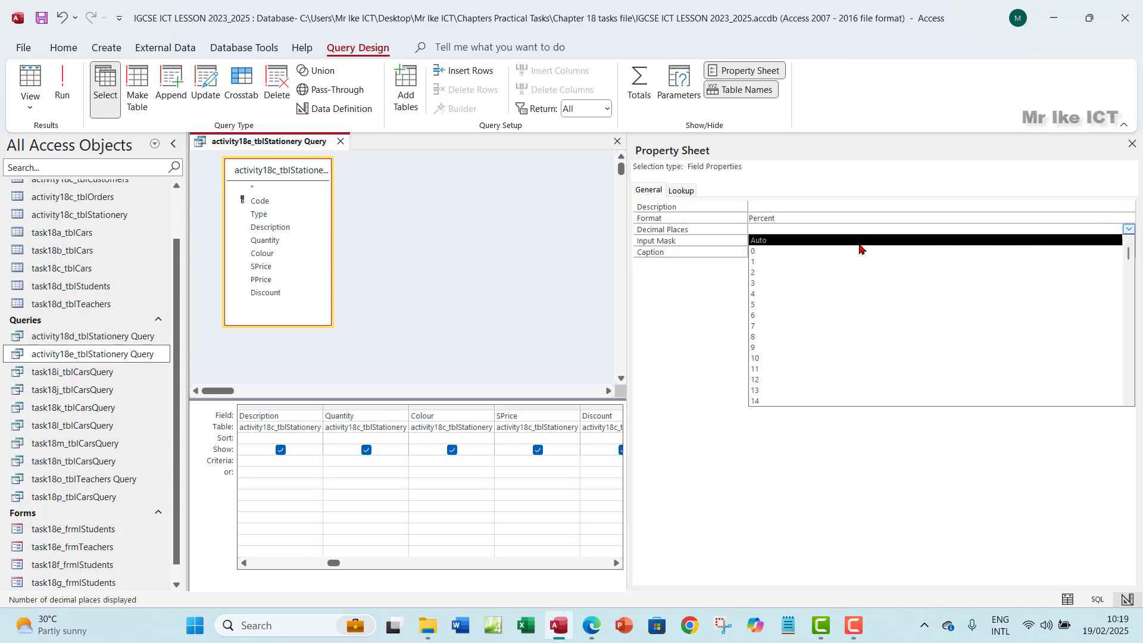
pyautogui.click(780, 252)
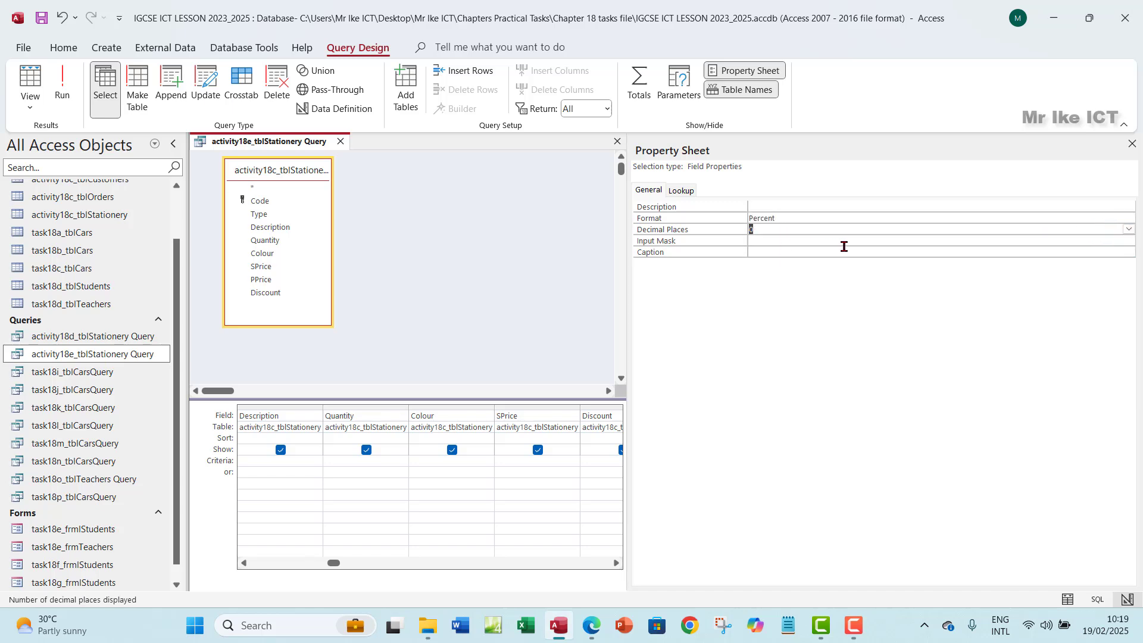
pyautogui.click(1132, 144)
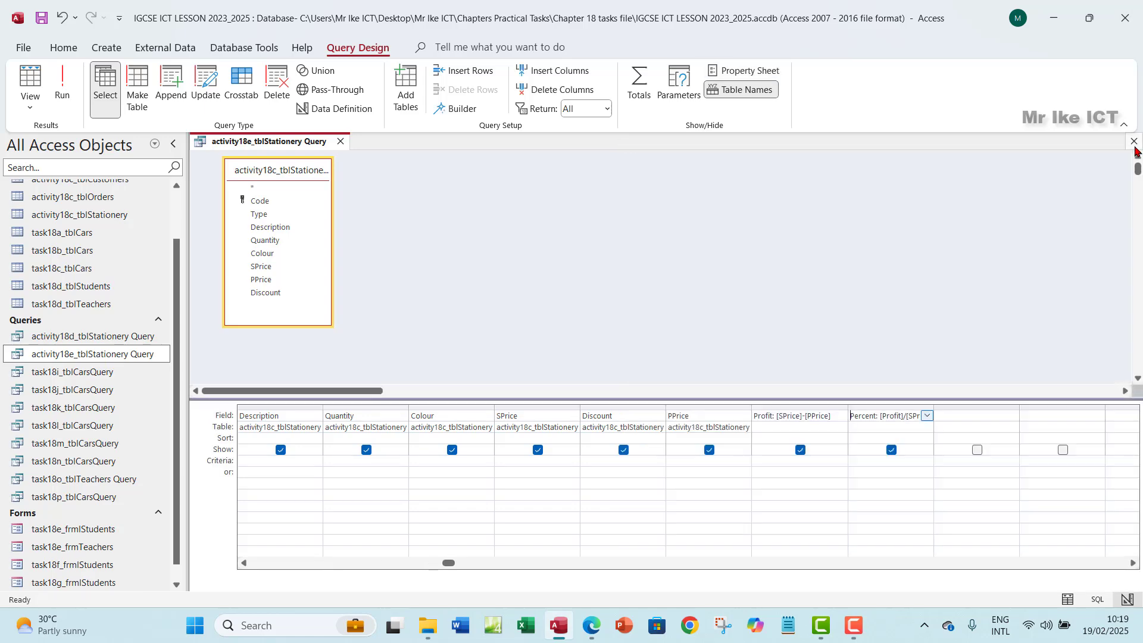
# - Run the query, narrow the Percent column in the datasheet to fit its heading, and return to Design View
pyautogui.click(61, 83)
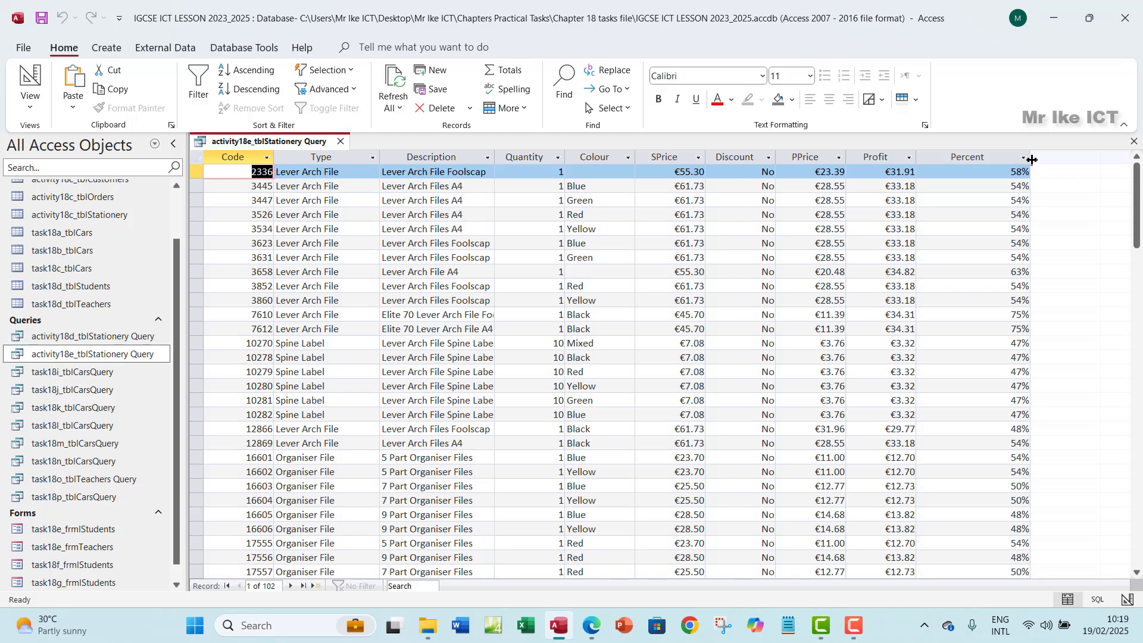
pyautogui.moveTo(1032, 159); pyautogui.dragTo(970, 162)
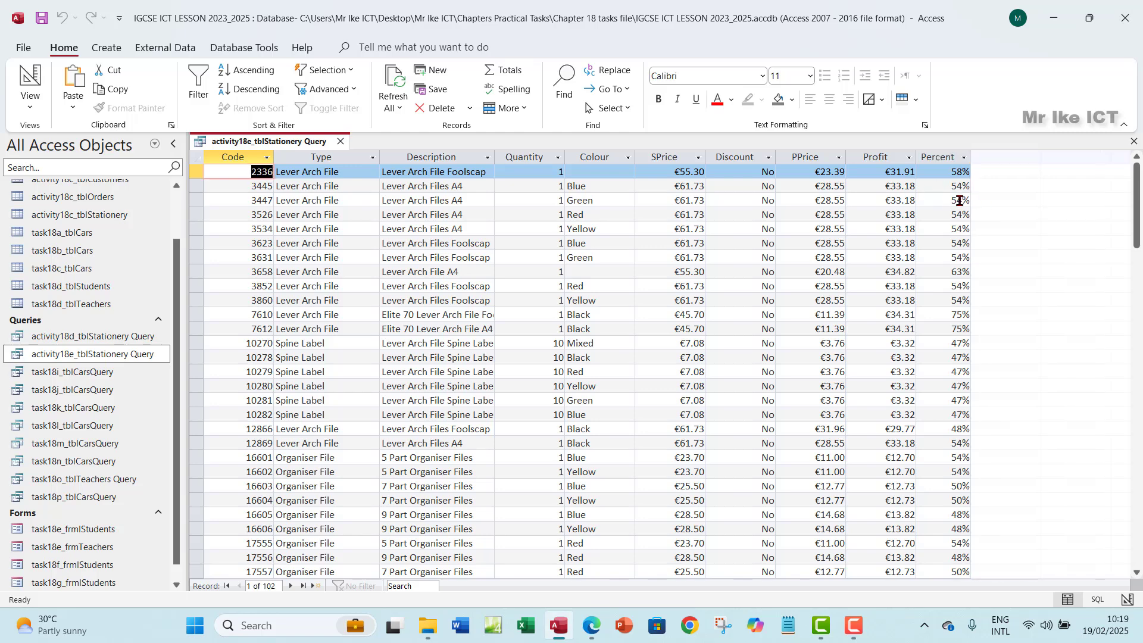
pyautogui.click(30, 100)
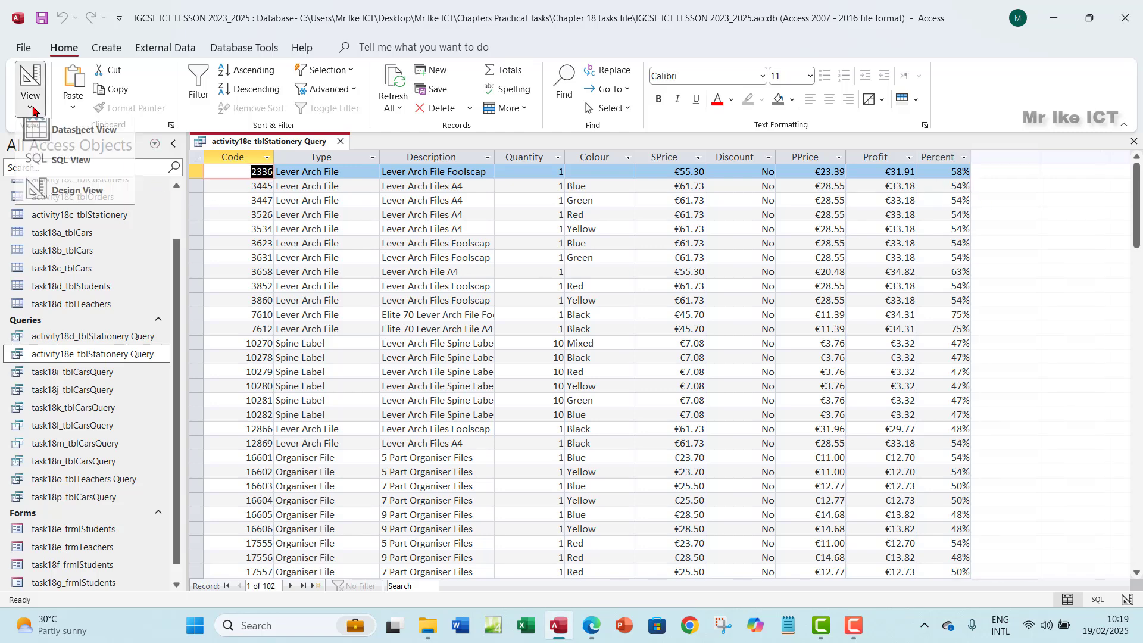
pyautogui.click(65, 196)
# - Enter the calculated field UnitProfit:[Profit]/[Quantity] in the column after Percent, consulting the Activity 18e notes in the Edge PDF
pyautogui.click(954, 418)
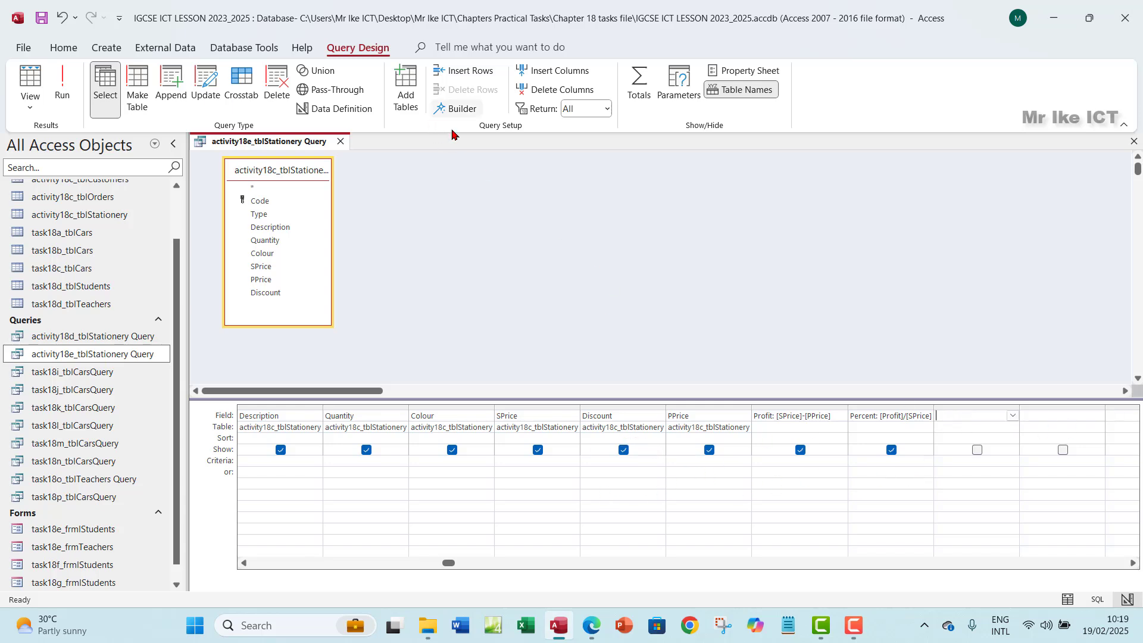
pyautogui.click(588, 632)
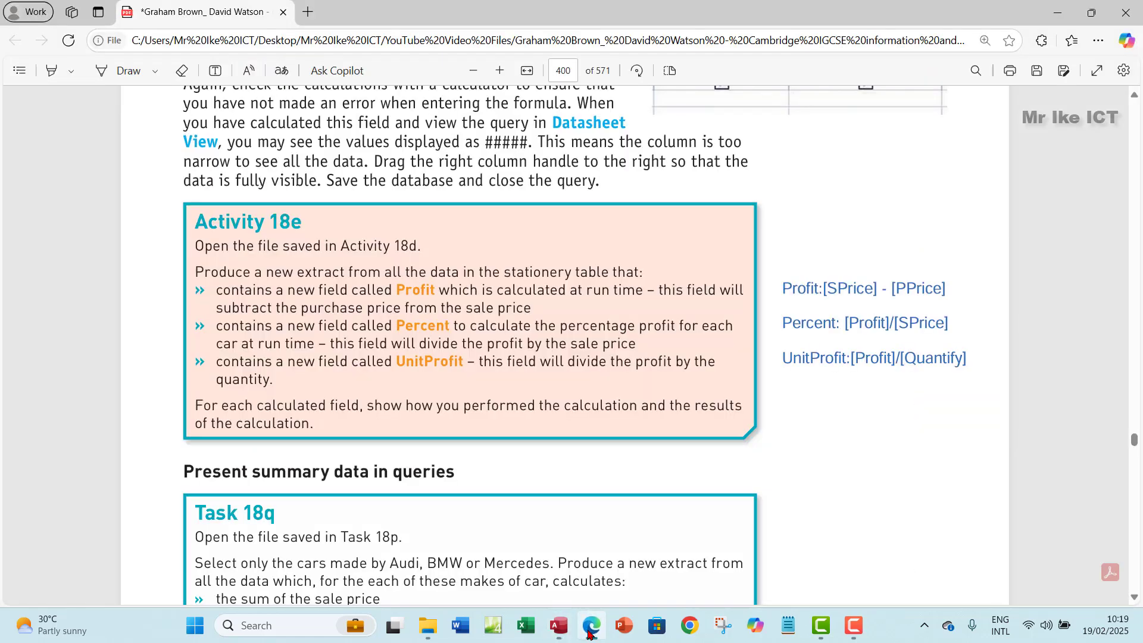
pyautogui.click(588, 632)
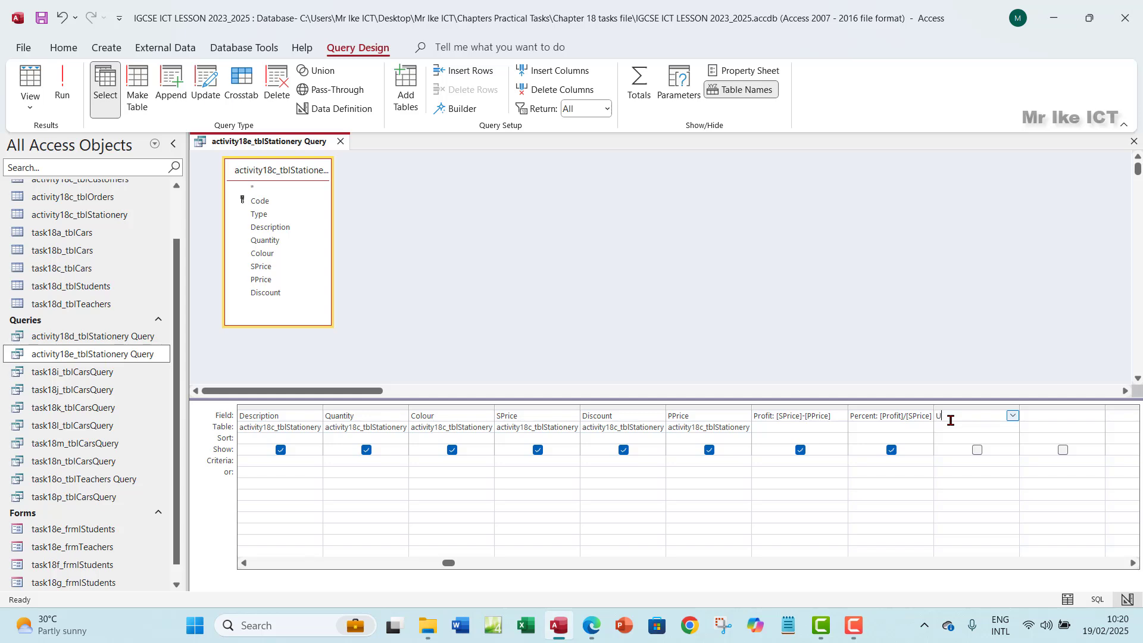
pyautogui.click(950, 420)
pyautogui.write('Unif')
pyautogui.click(592, 626)
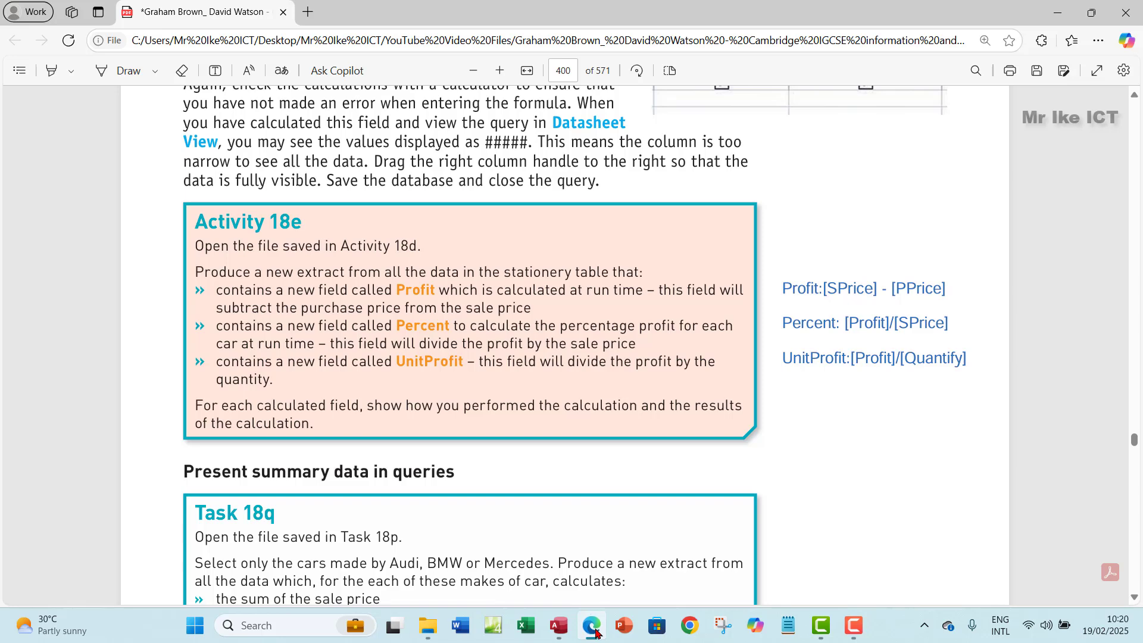
pyautogui.click(593, 628)
pyautogui.write('Pr')
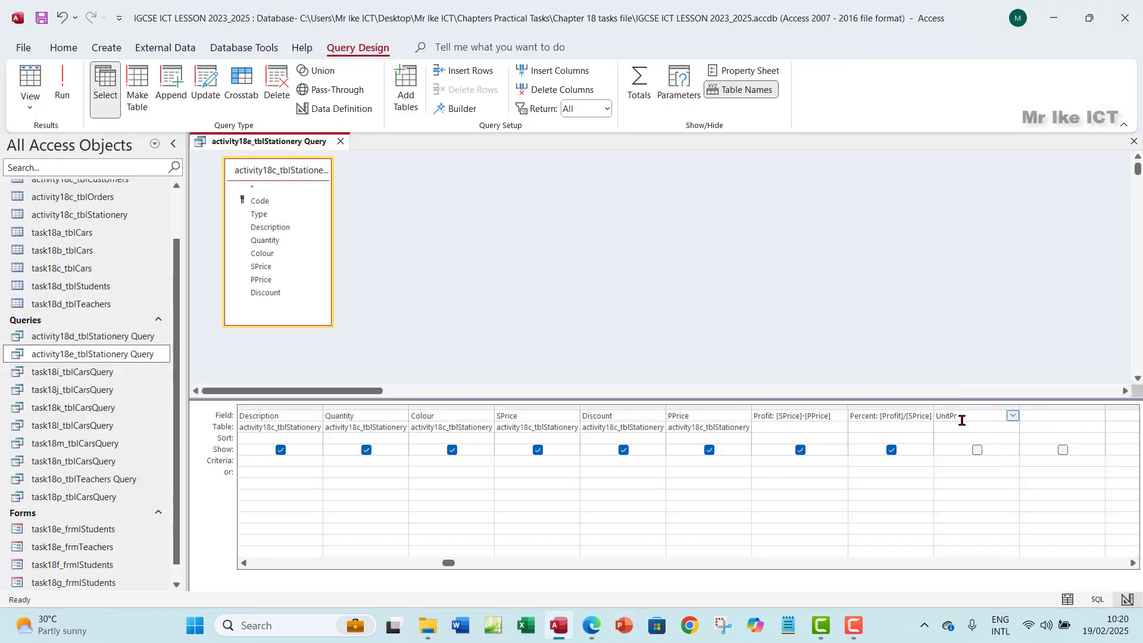
pyautogui.write('ofit:[')
pyautogui.click(595, 630)
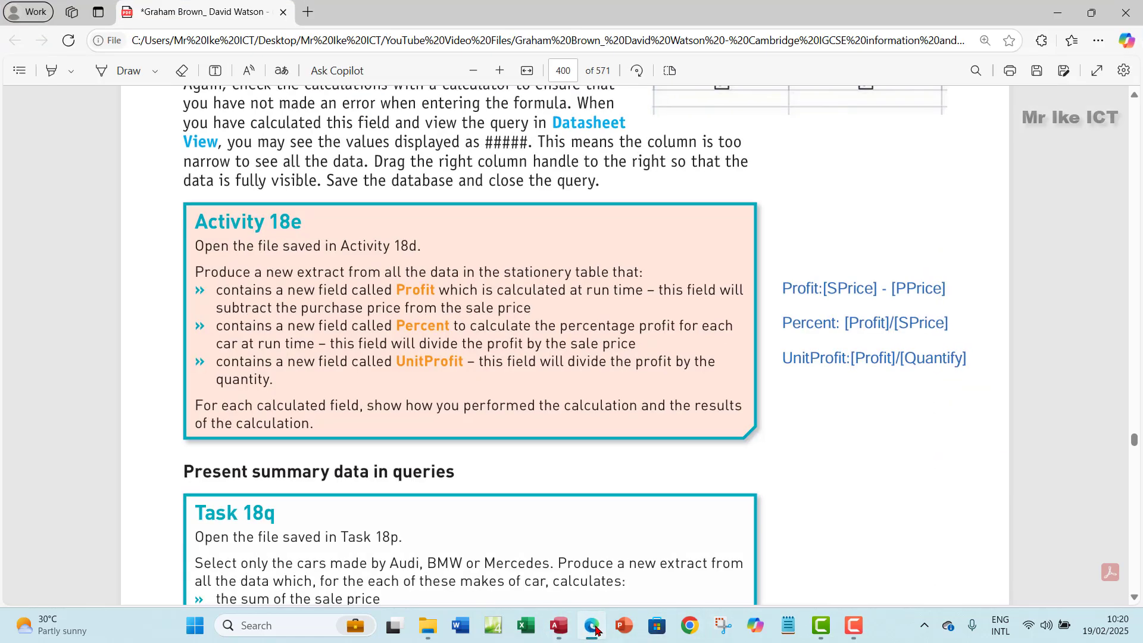
pyautogui.click(595, 630)
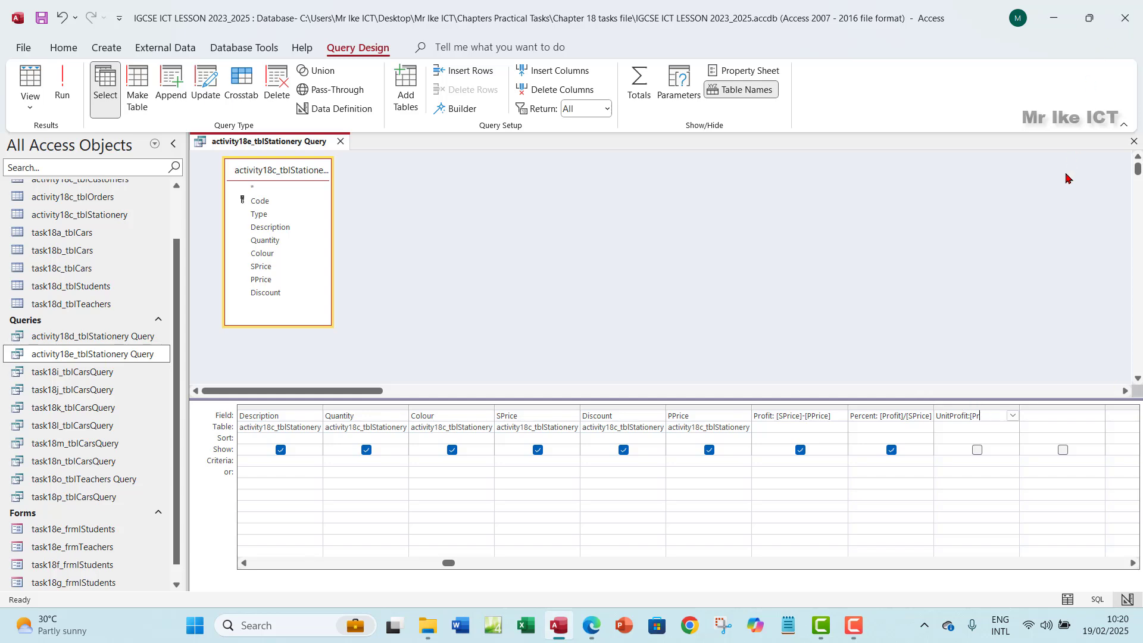
pyautogui.write('fit')
pyautogui.write(']/[Quantity')
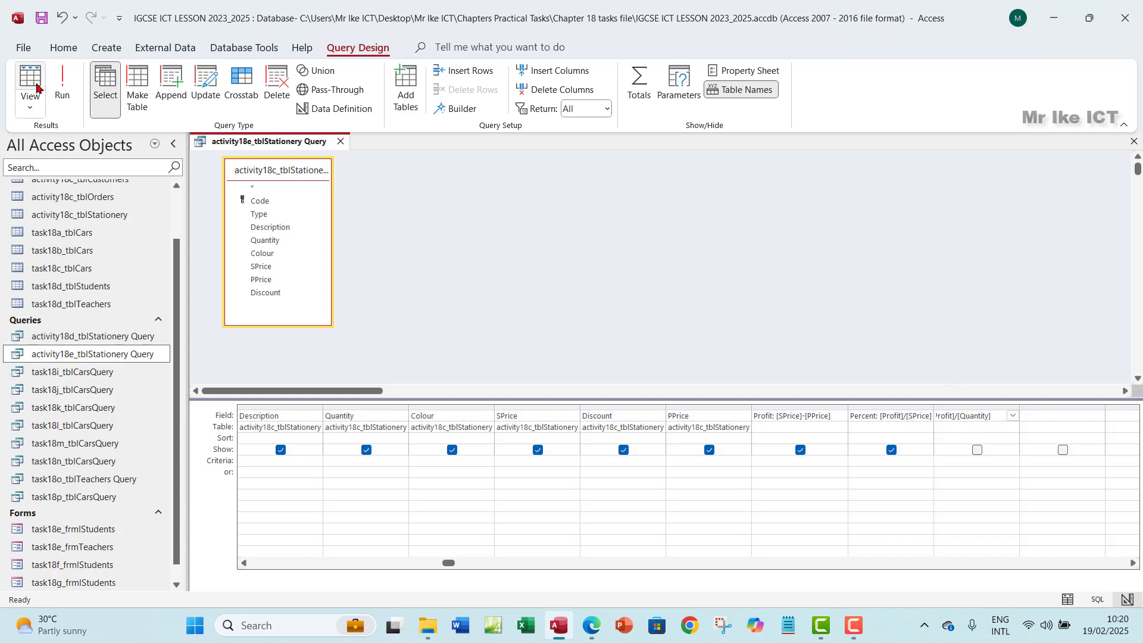
# - Run the query to examine the UnitProfit column's values, and return to Design View
pyautogui.click(62, 87)
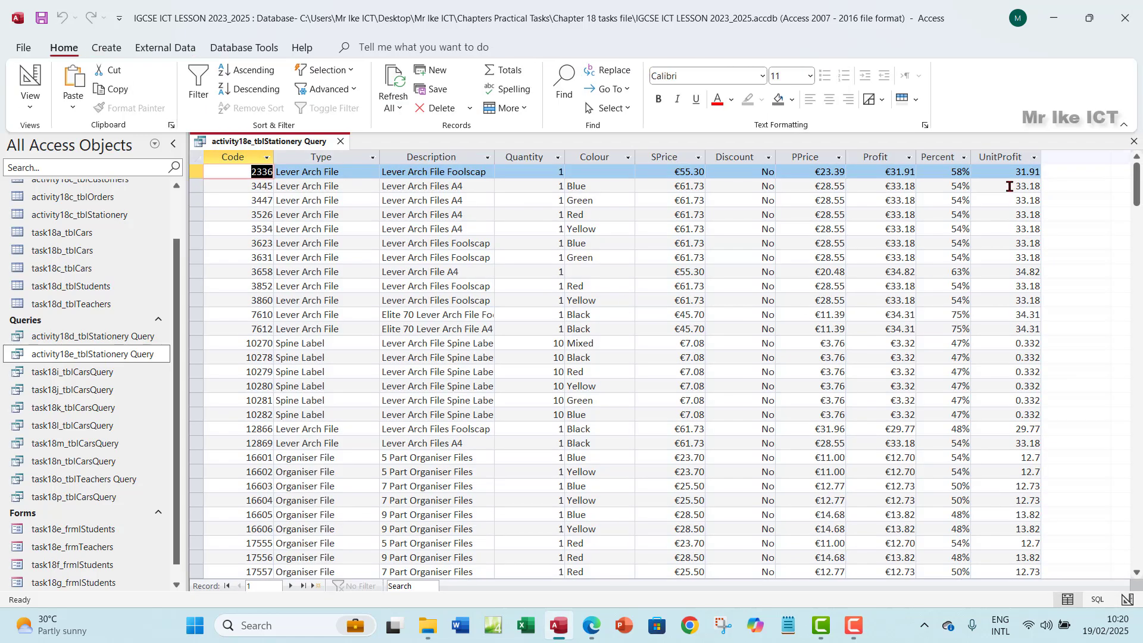
pyautogui.click(1003, 157)
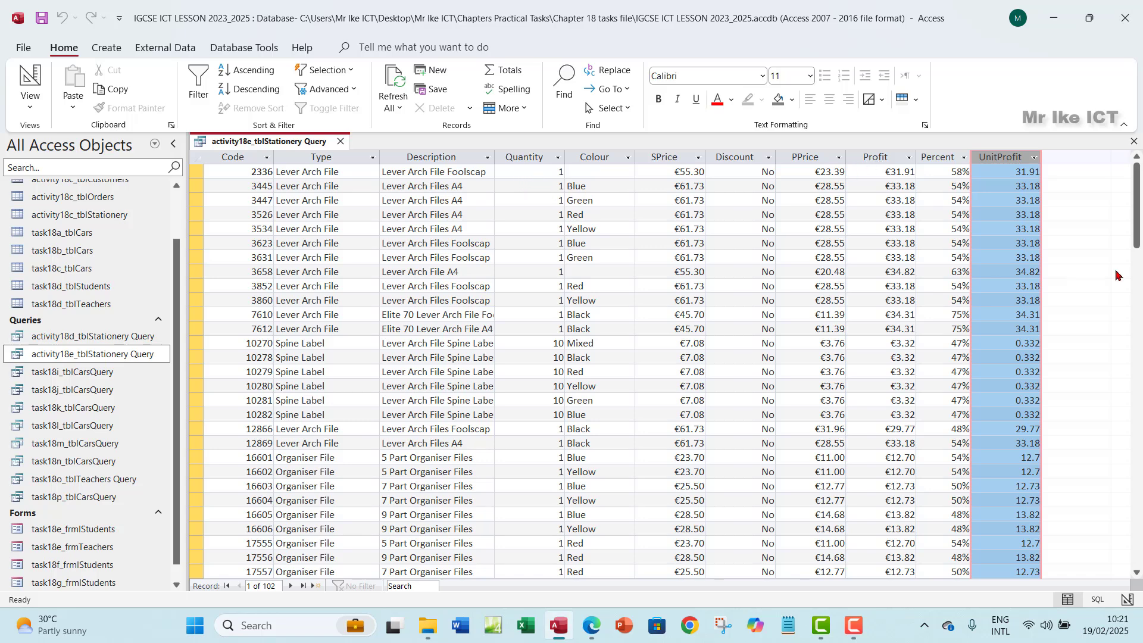
pyautogui.scroll(-2, 1018, 309)
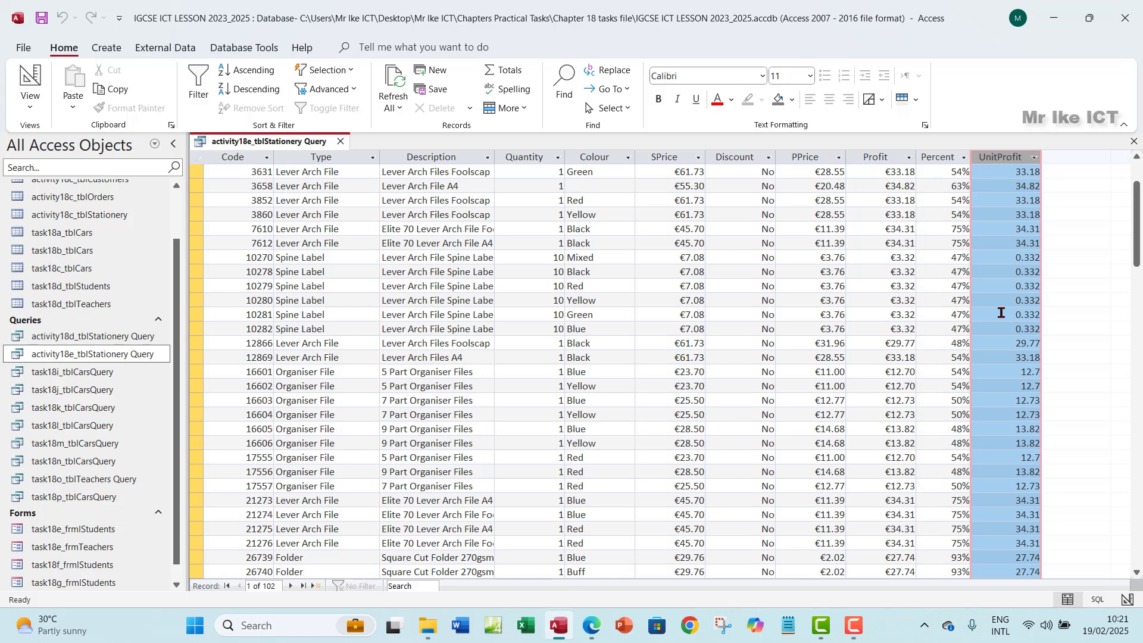
pyautogui.scroll(1, 1001, 312)
pyautogui.scroll(1, 1000, 313)
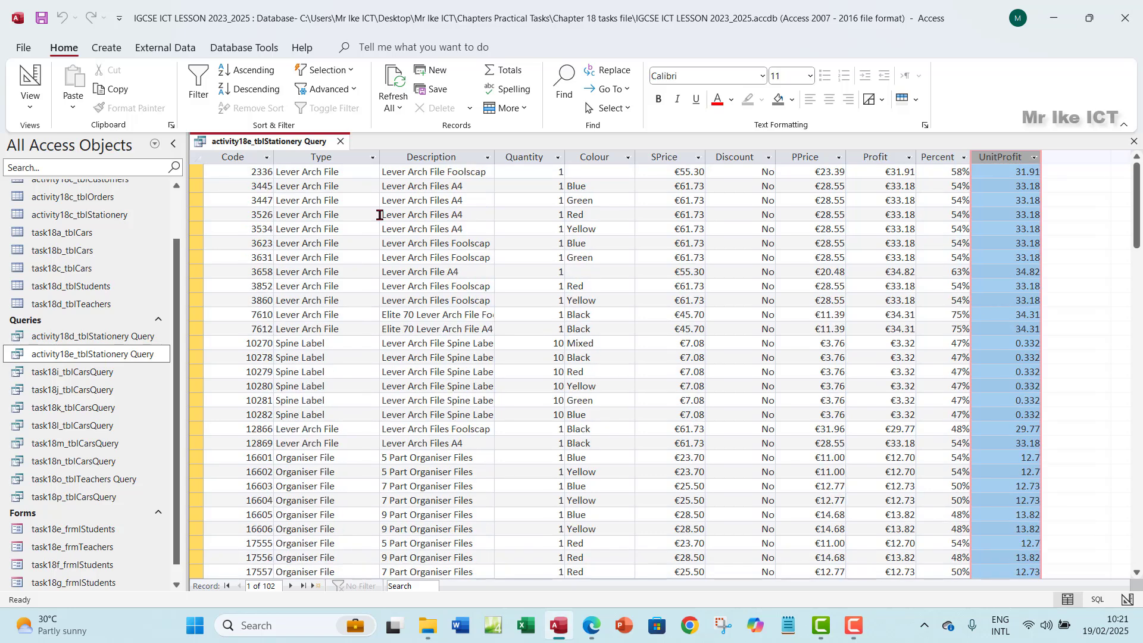
pyautogui.click(24, 100)
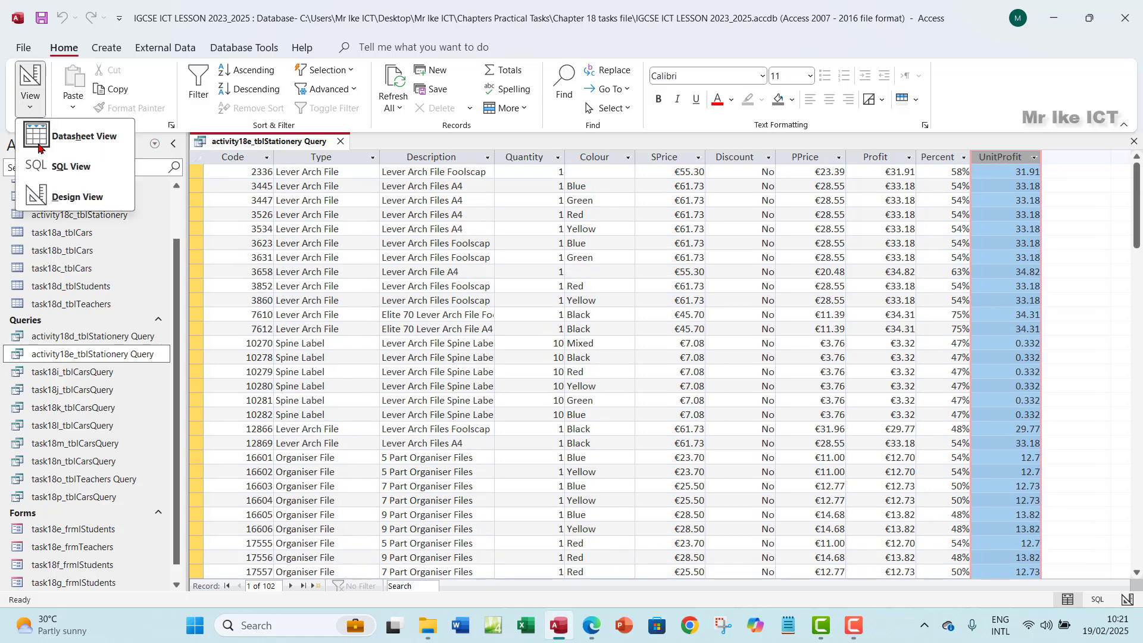
pyautogui.click(66, 194)
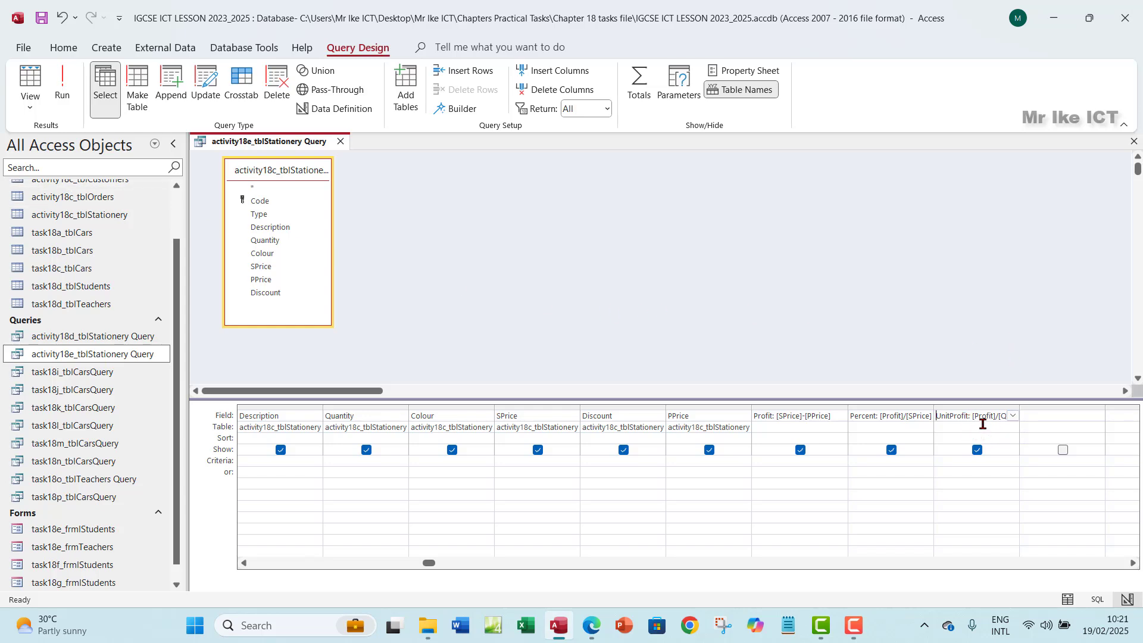
# - Set the UnitProfit field's format to Euro with 2 decimal places and close its properties
pyautogui.click(747, 73)
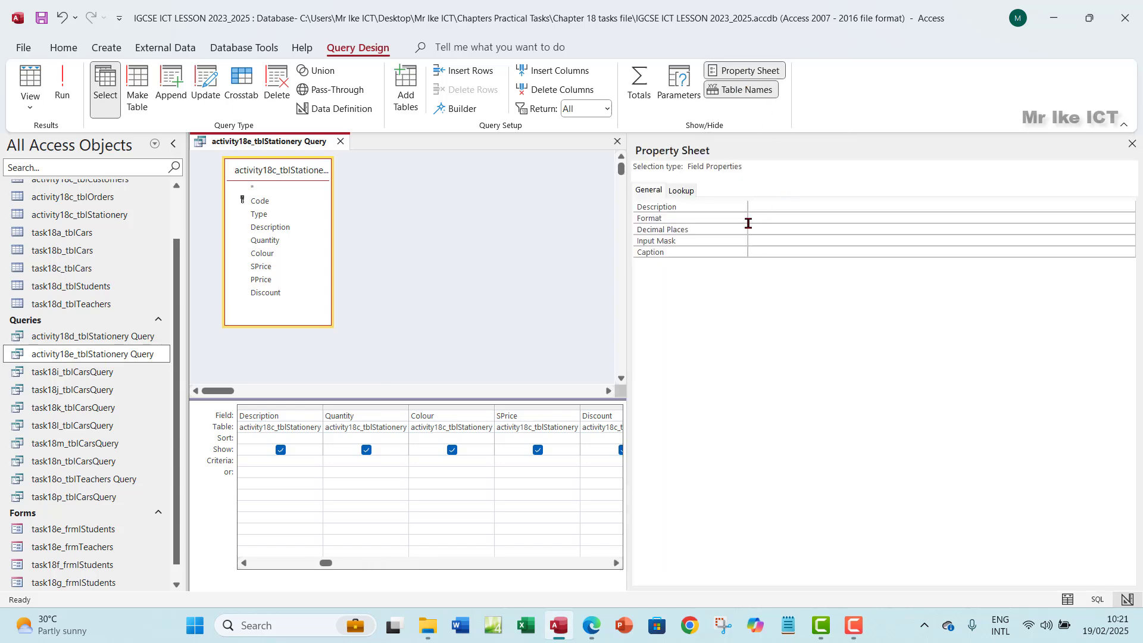
pyautogui.click(798, 218)
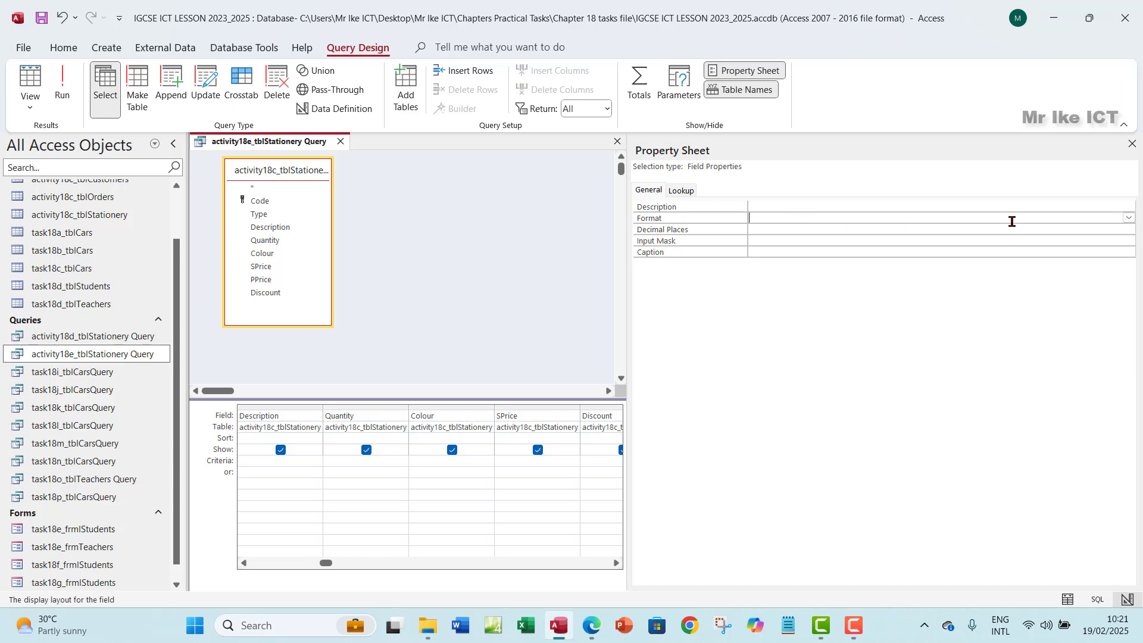
pyautogui.click(1128, 219)
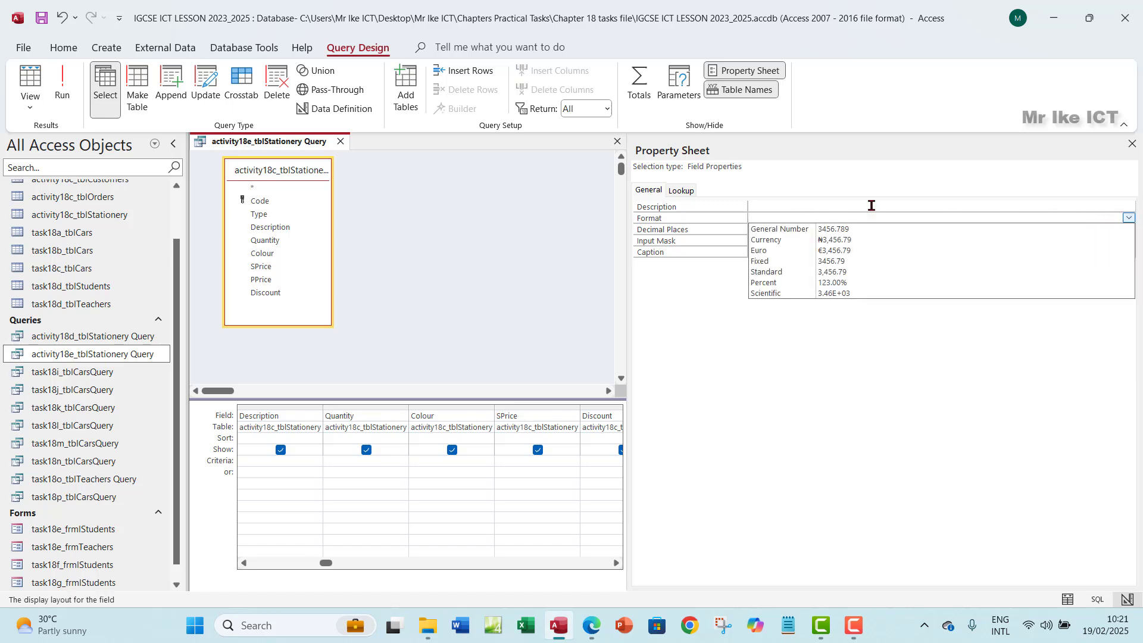
pyautogui.click(826, 251)
pyautogui.click(822, 230)
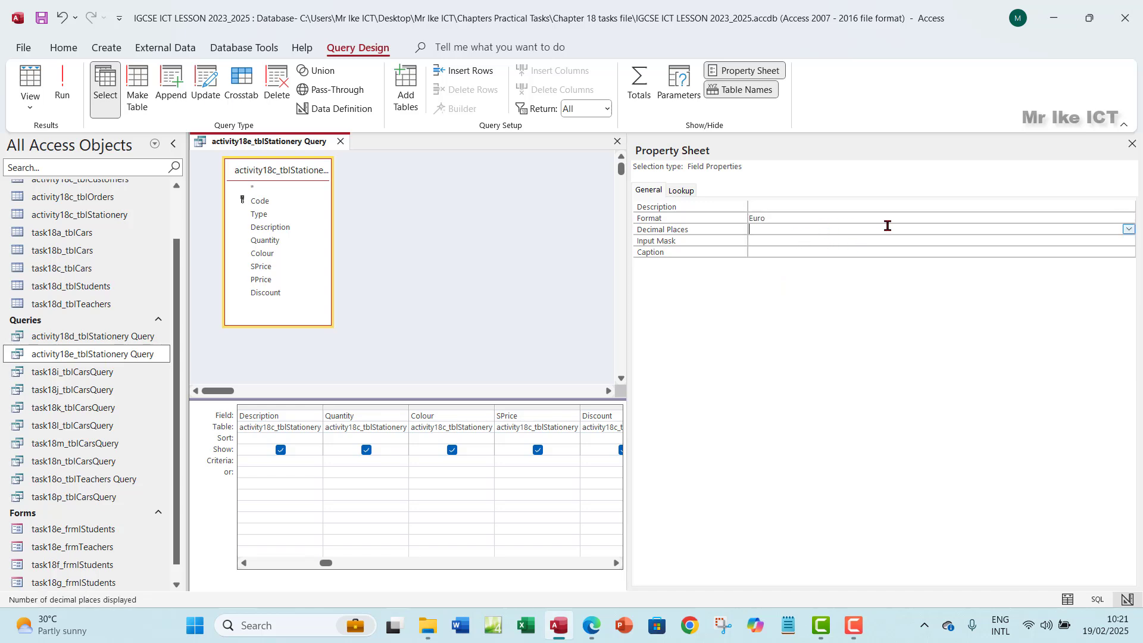
pyautogui.click(1128, 229)
pyautogui.click(797, 266)
pyautogui.click(1132, 144)
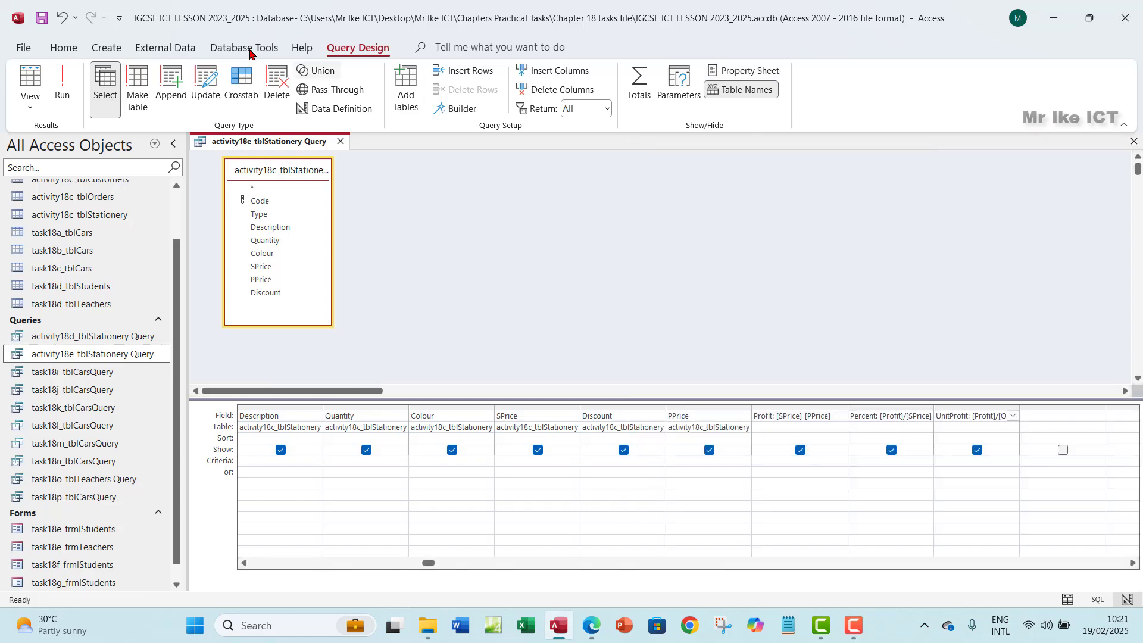
# - Run the query to examine the UnitProfit column, check the Activity 18e instructions in the Edge PDF, and return to the query's Design View
pyautogui.click(63, 89)
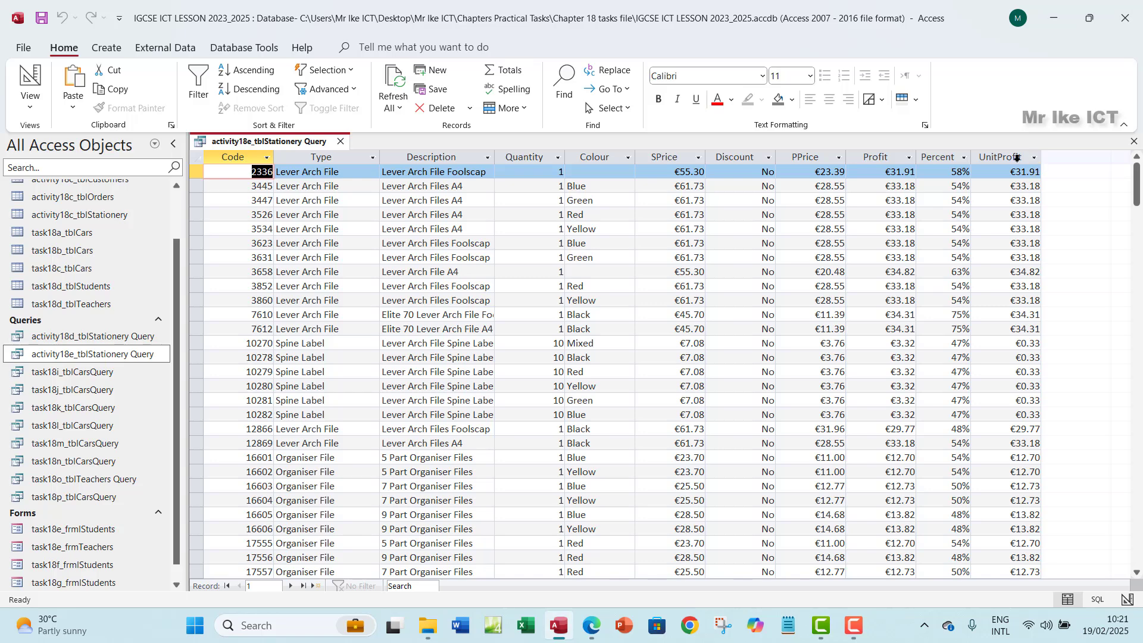
pyautogui.click(1016, 158)
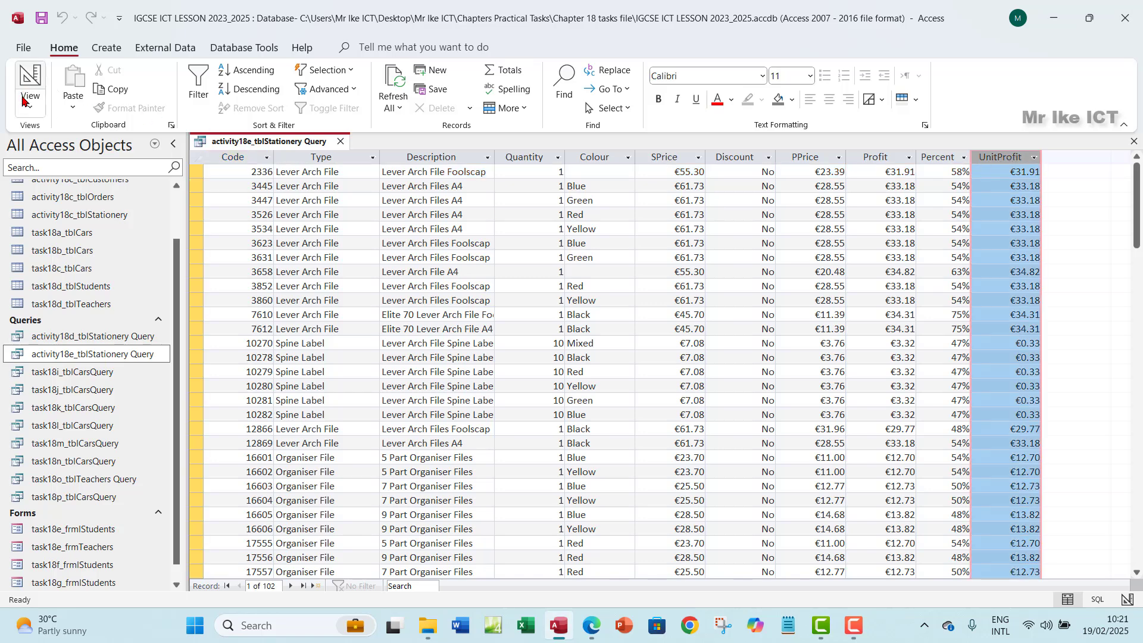
pyautogui.click(595, 633)
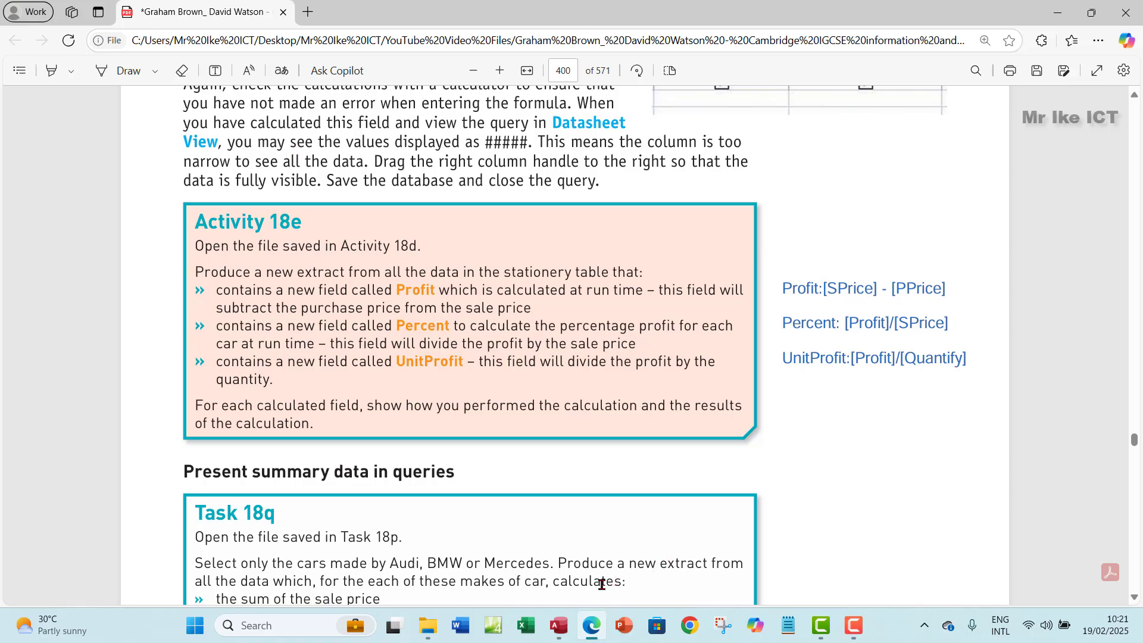
pyautogui.click(558, 625)
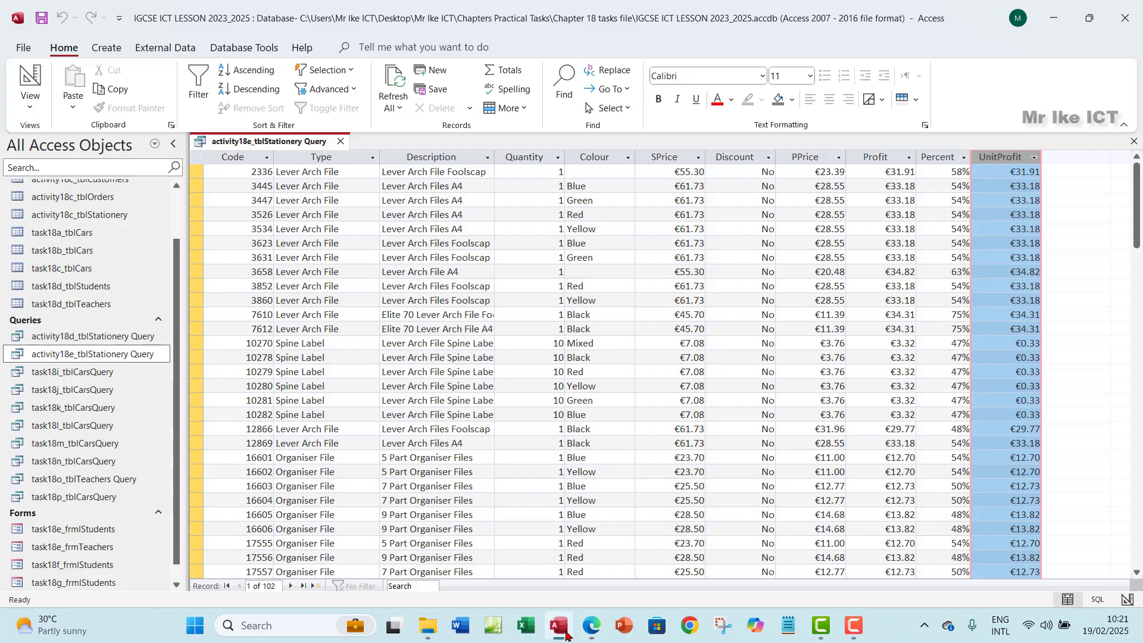
pyautogui.click(31, 107)
pyautogui.click(75, 198)
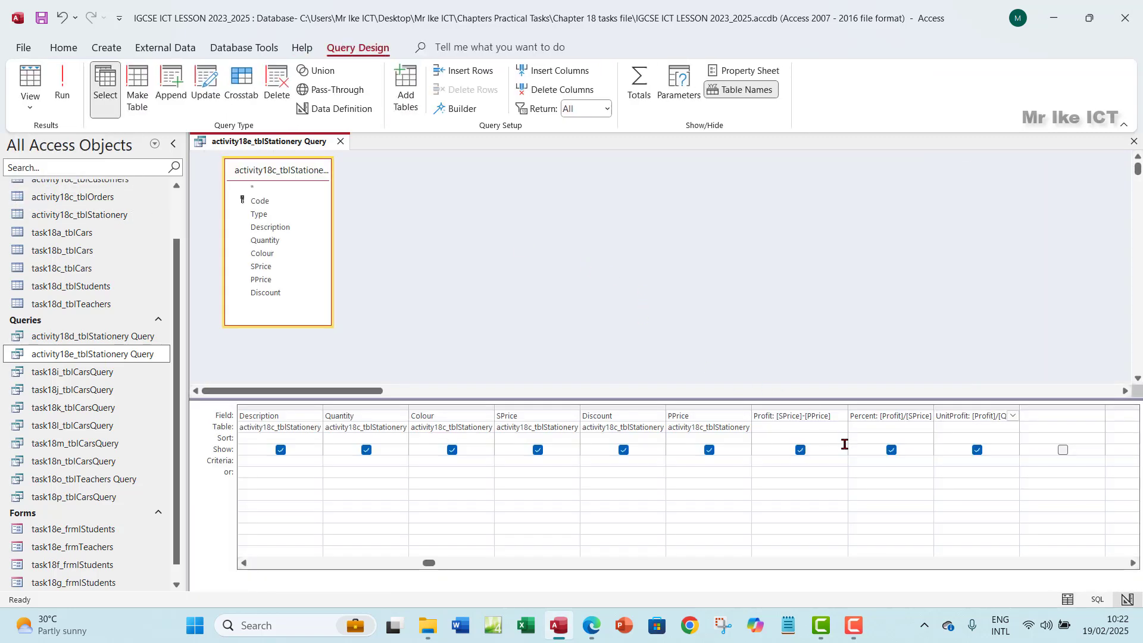